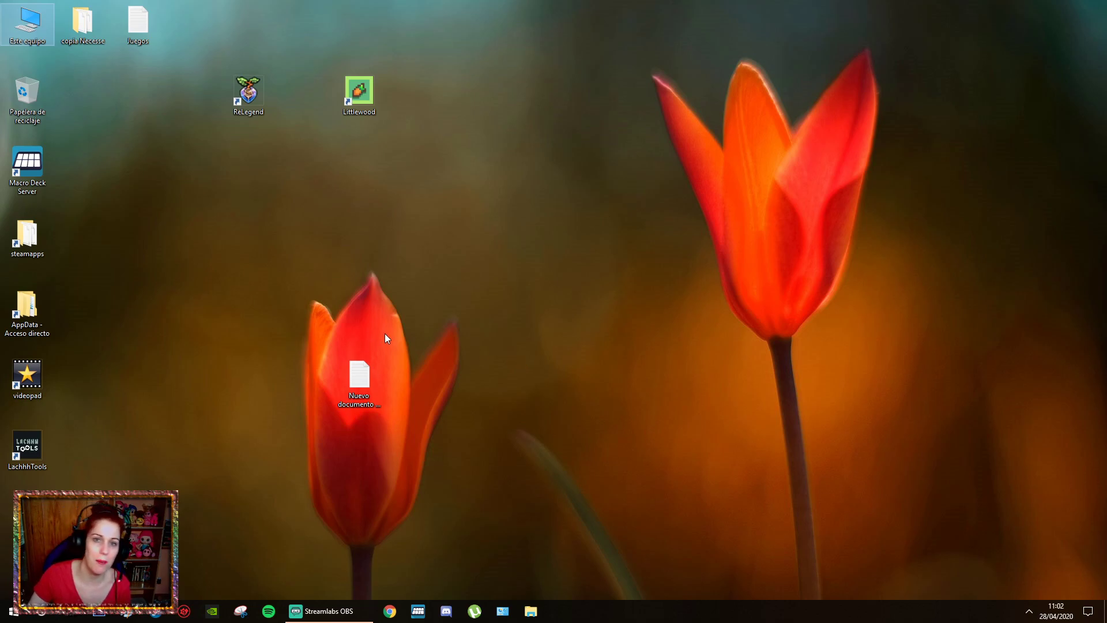
Step: Open the new text document on the desktop and copy the XUnity.AutoTranslator releases URL
double_click(358, 384)
drag(715, 266, 417, 257)
key(ctrl+c)
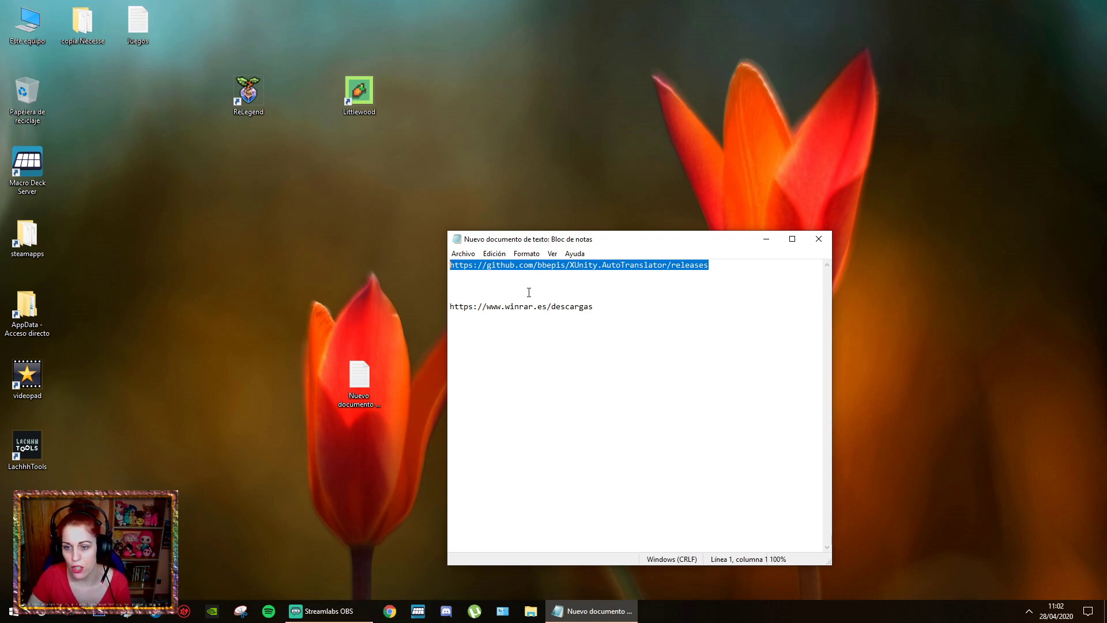
click(390, 613)
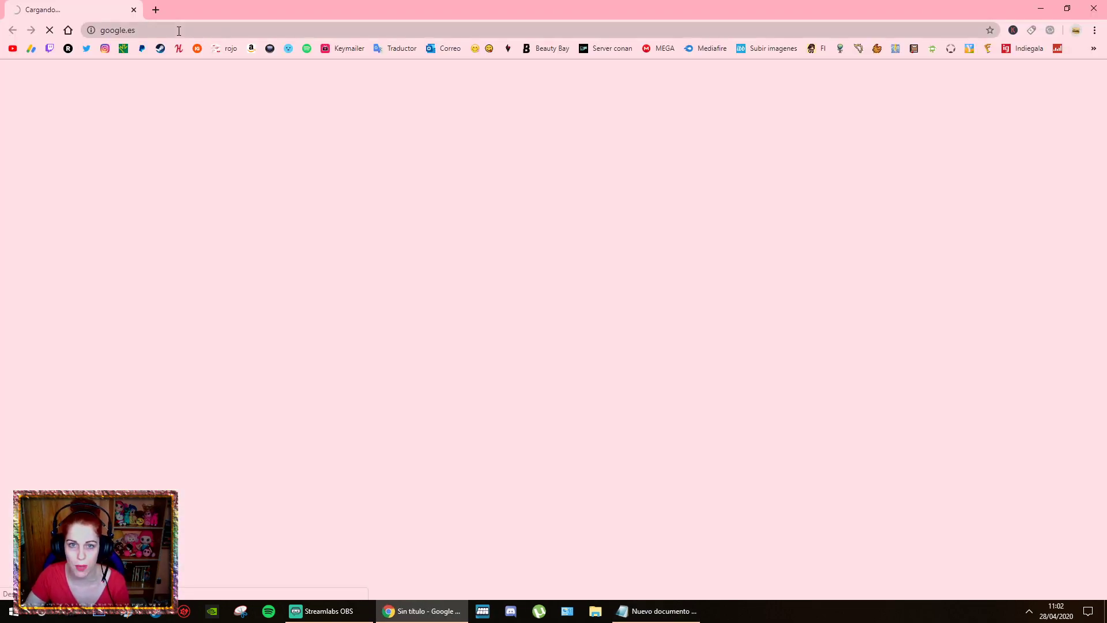
click(179, 31)
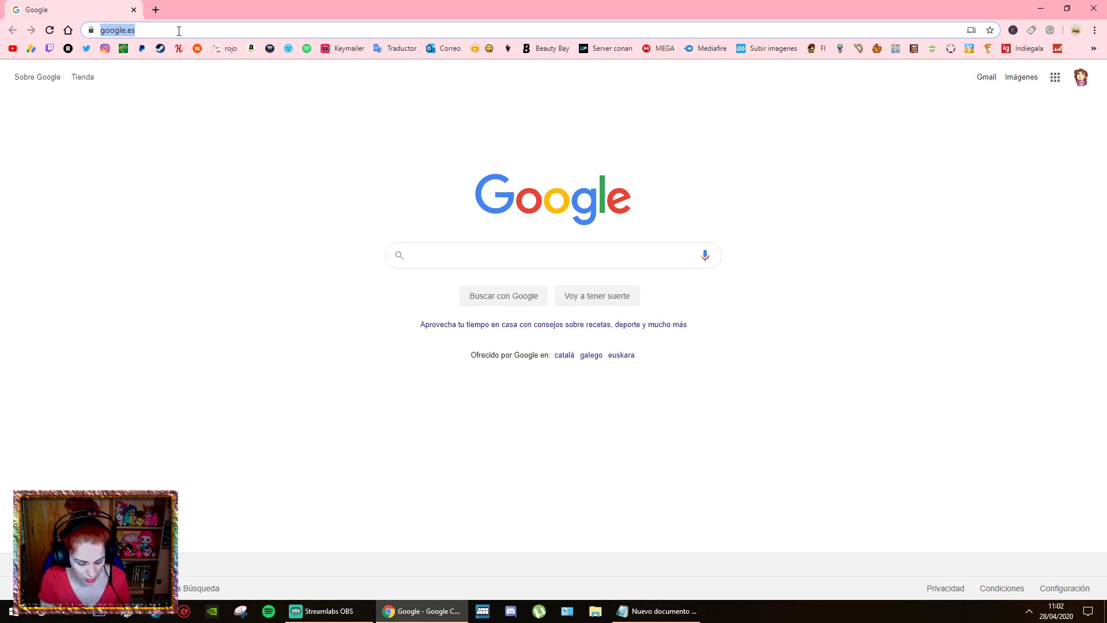
key(ctrl+v)
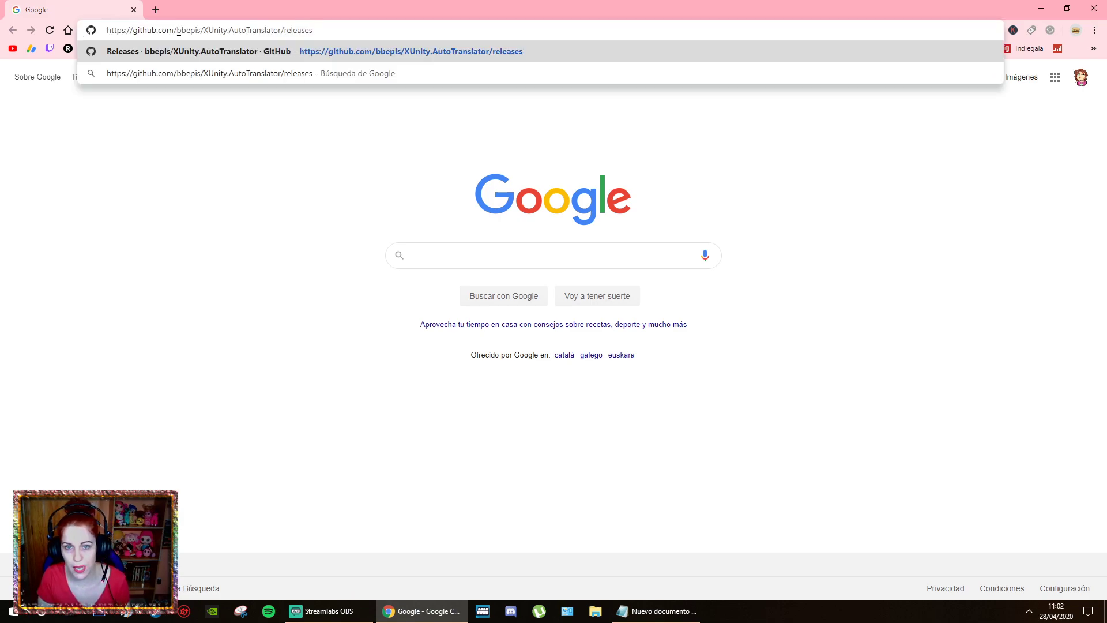
key(Return)
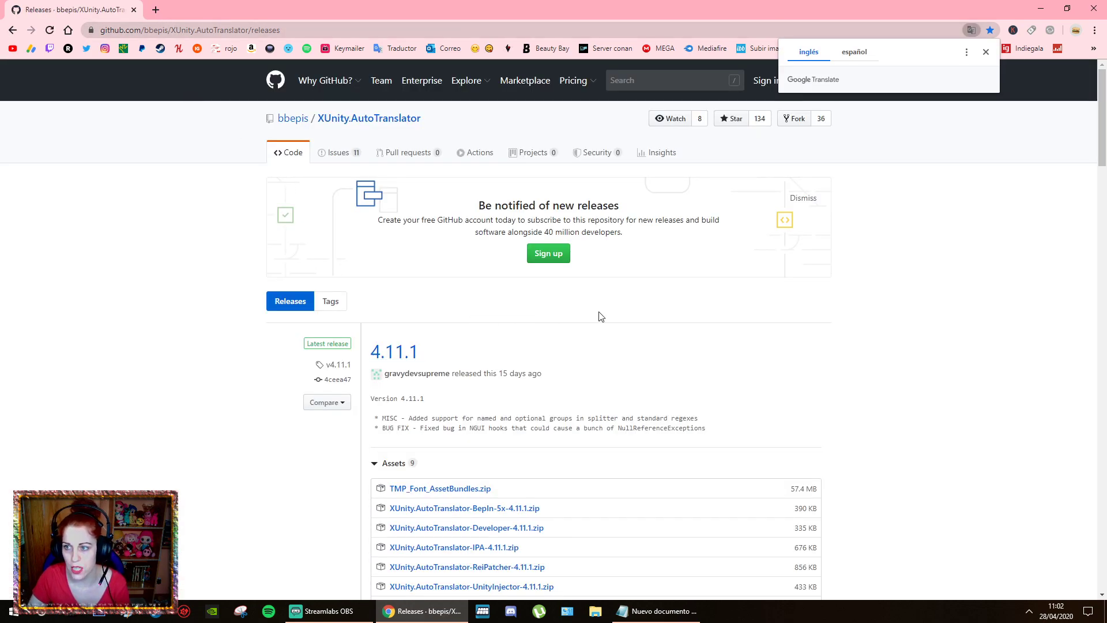
click(986, 51)
Step: Download XUnity.AutoTranslator-ReiPatcher-4.11.1.zip from the 4.11.1 release assets and save it to the desktop (Escritorio)
scroll(652, 383, down, 4)
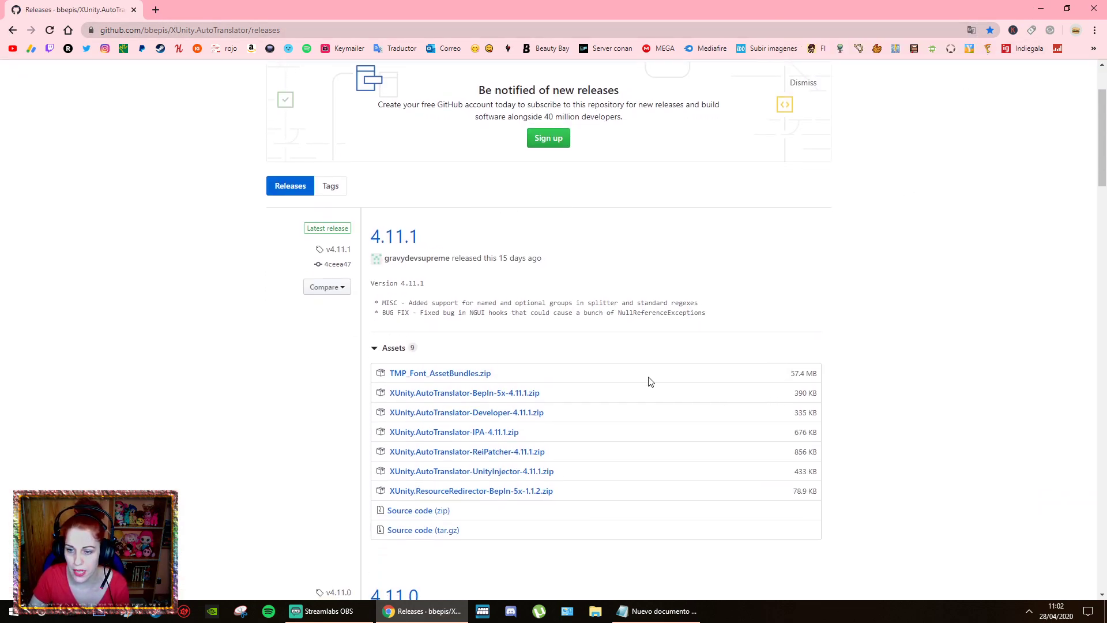
scroll(621, 327, up, 1)
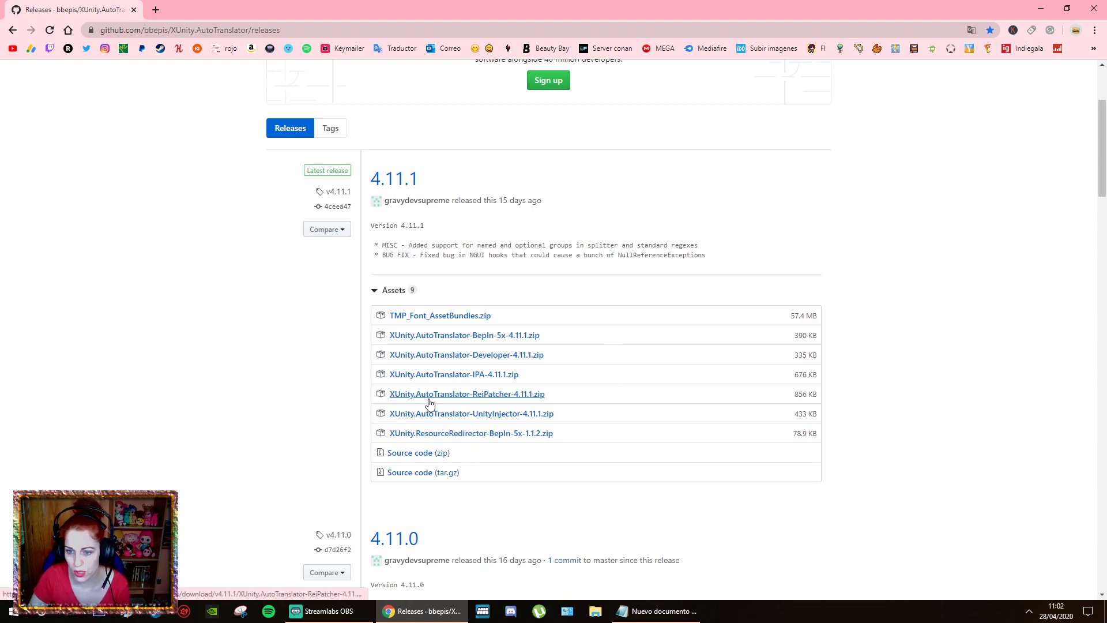
drag(562, 398, 389, 401)
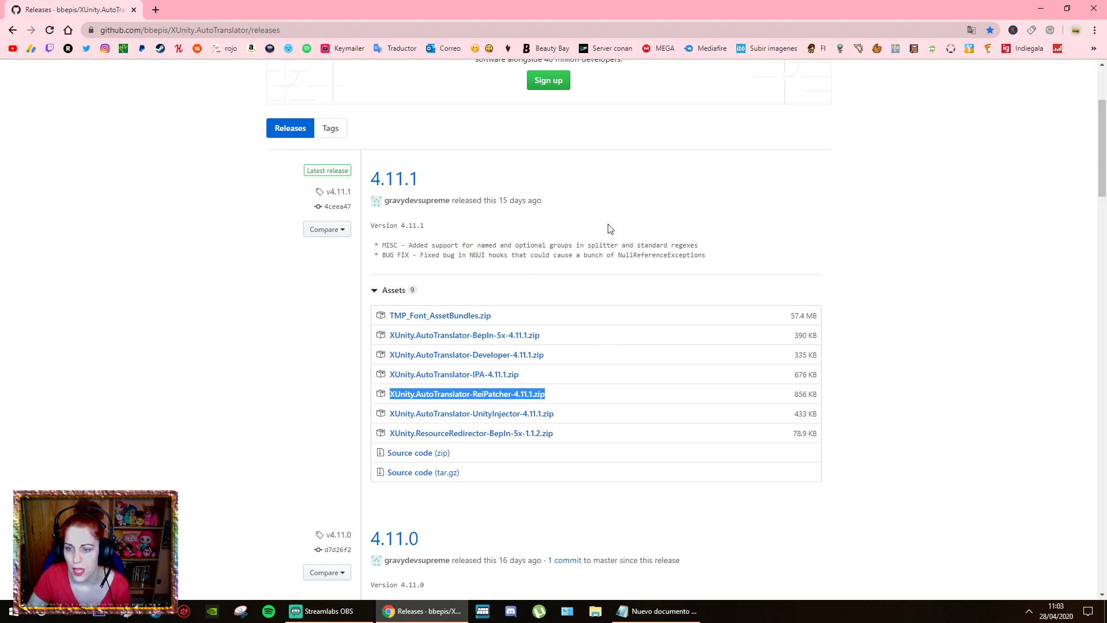
scroll(611, 230, down, 1)
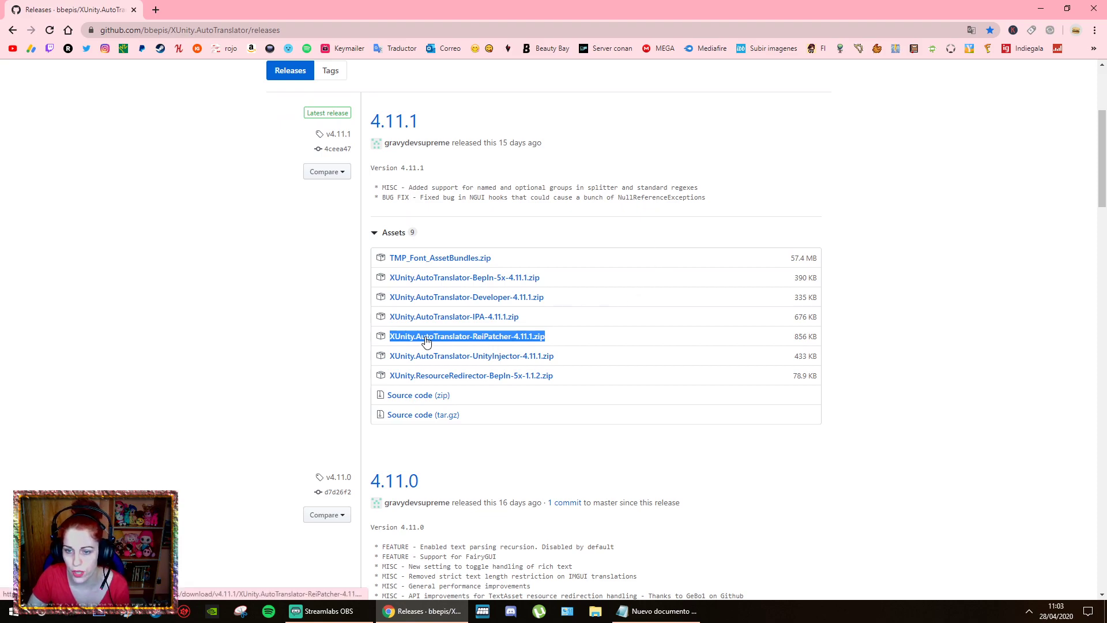
click(468, 339)
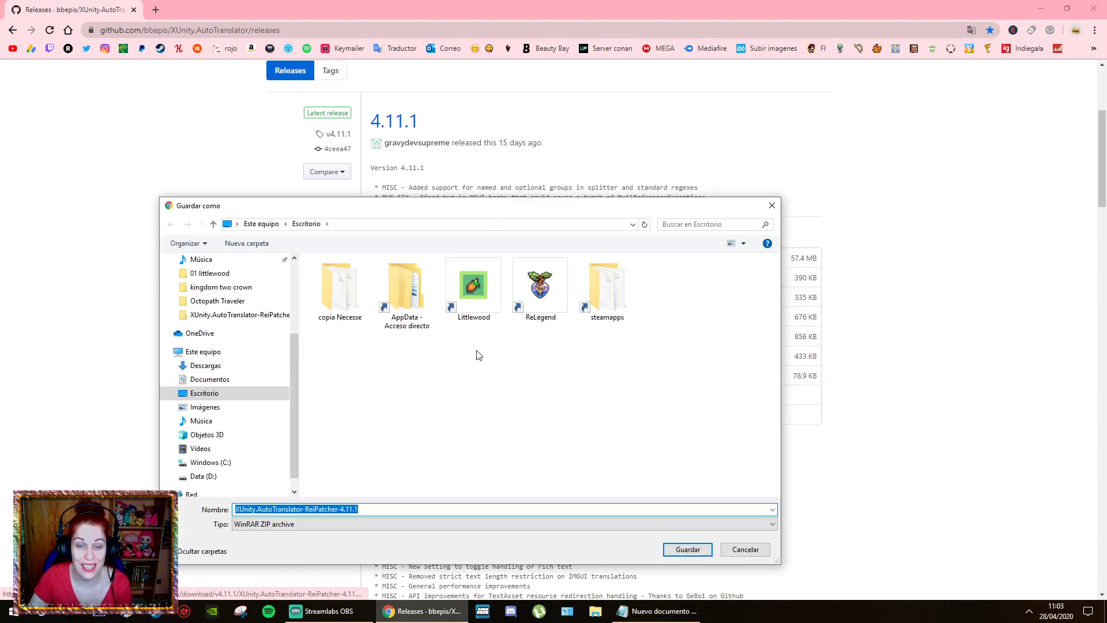
scroll(294, 381, up, 5)
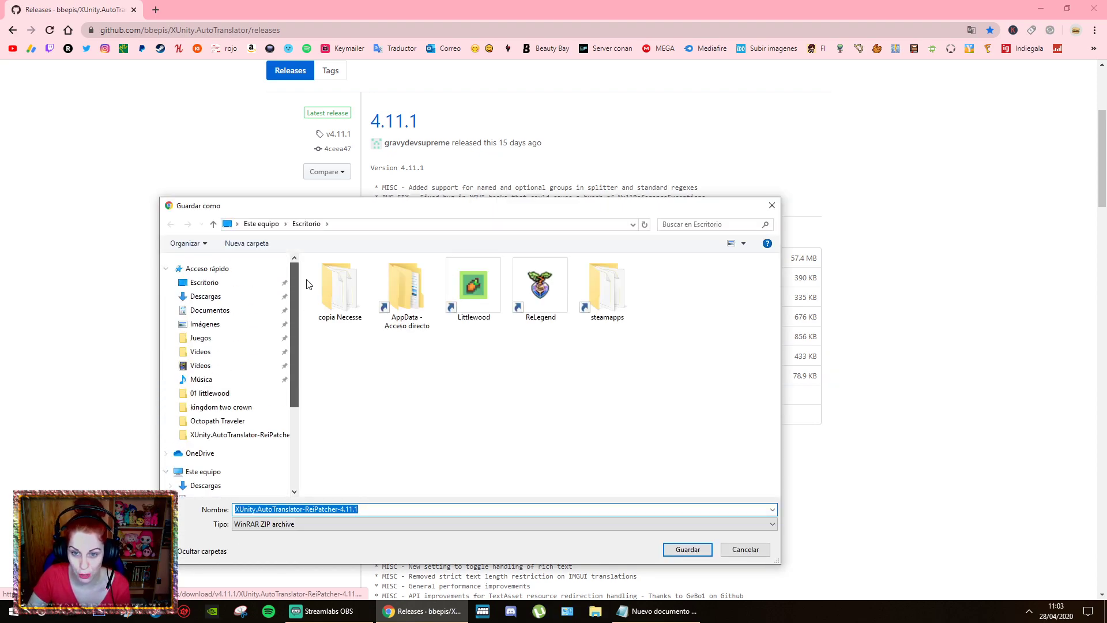
click(218, 283)
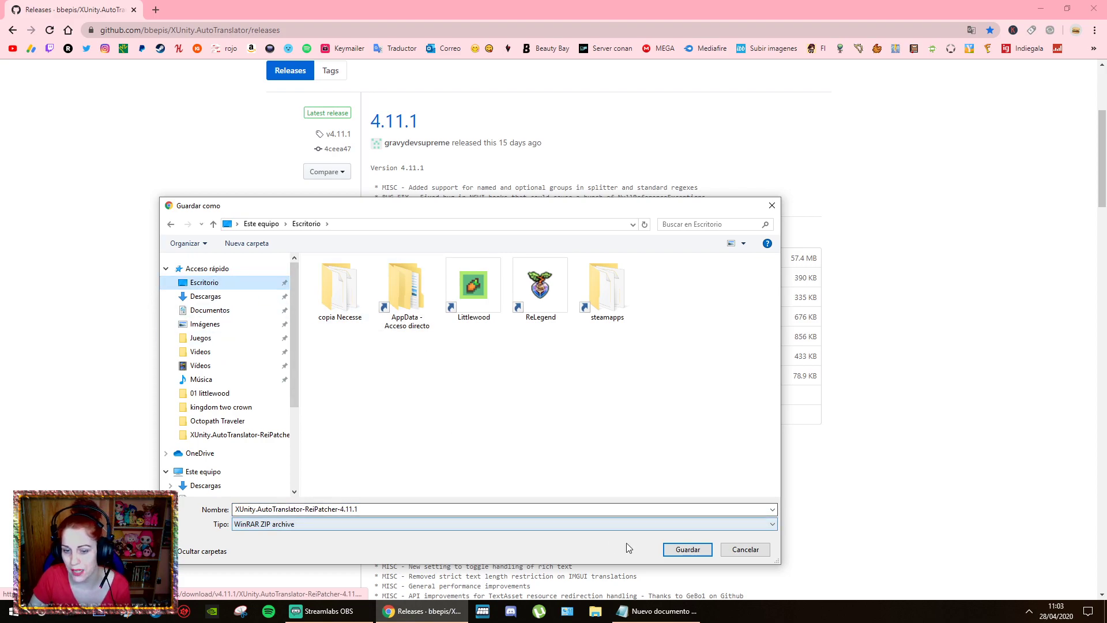
click(687, 549)
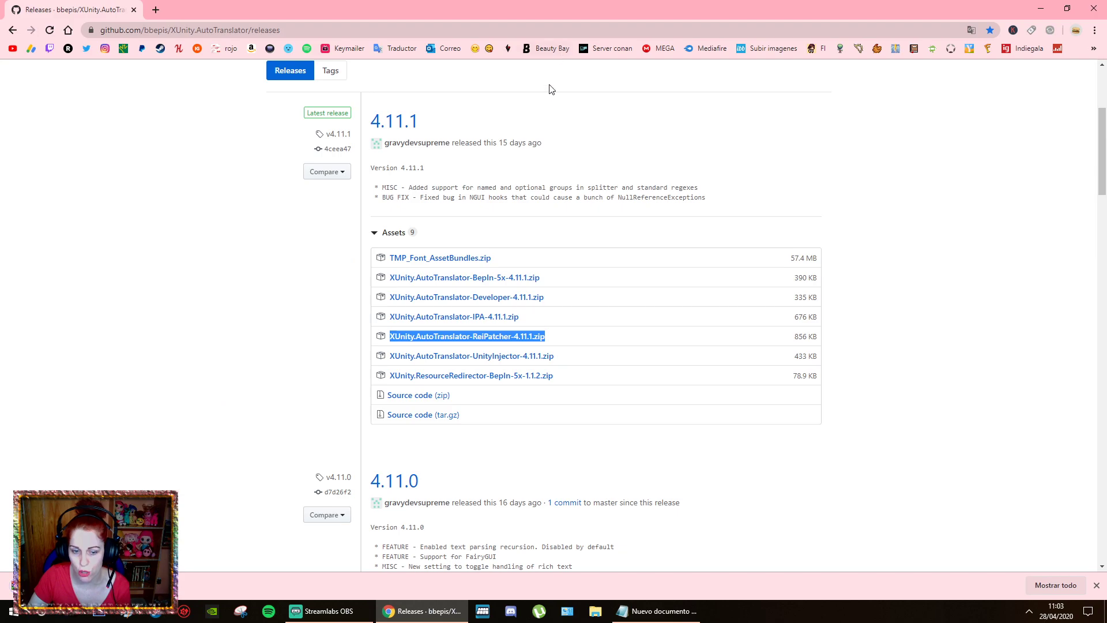
Step: Close the browser and the text document, and place the downloaded archive beside the Littlewood shortcut on the desktop
click(1095, 8)
drag(27, 513, 487, 101)
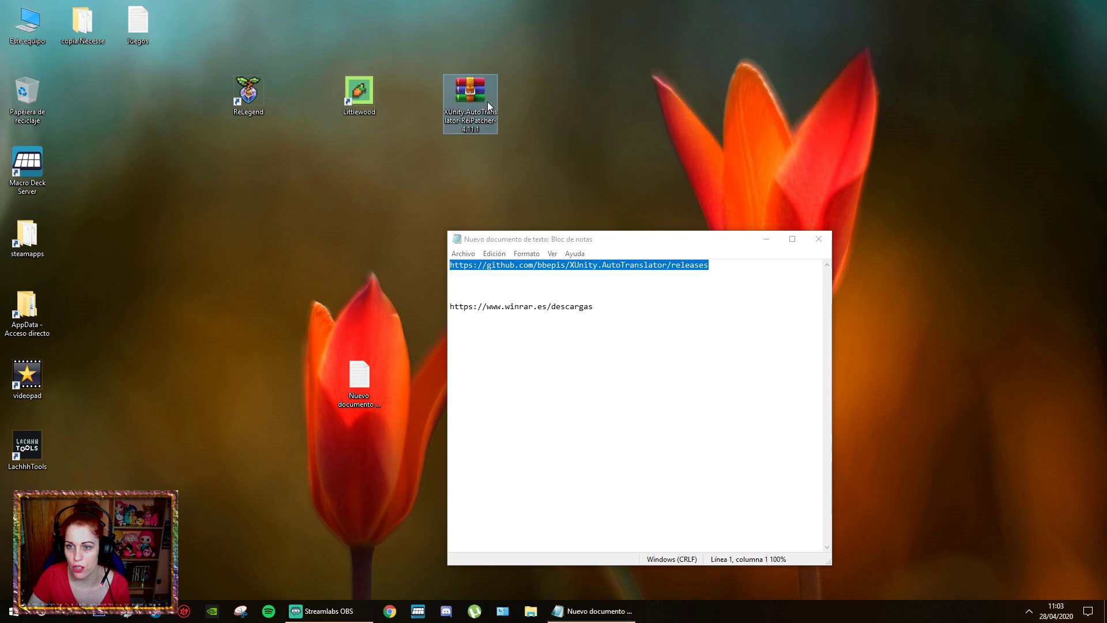
click(818, 238)
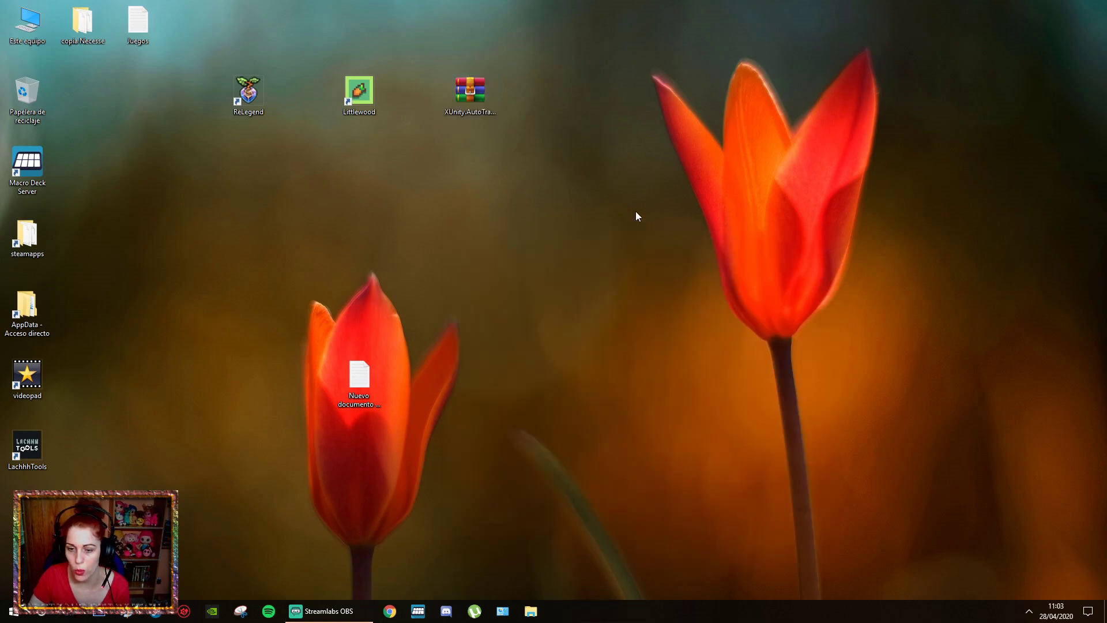
Step: Extract the XUnity.AutoTranslator archive to its own folder, placed beside it on the desktop, and check the folder's contents
right_click(477, 91)
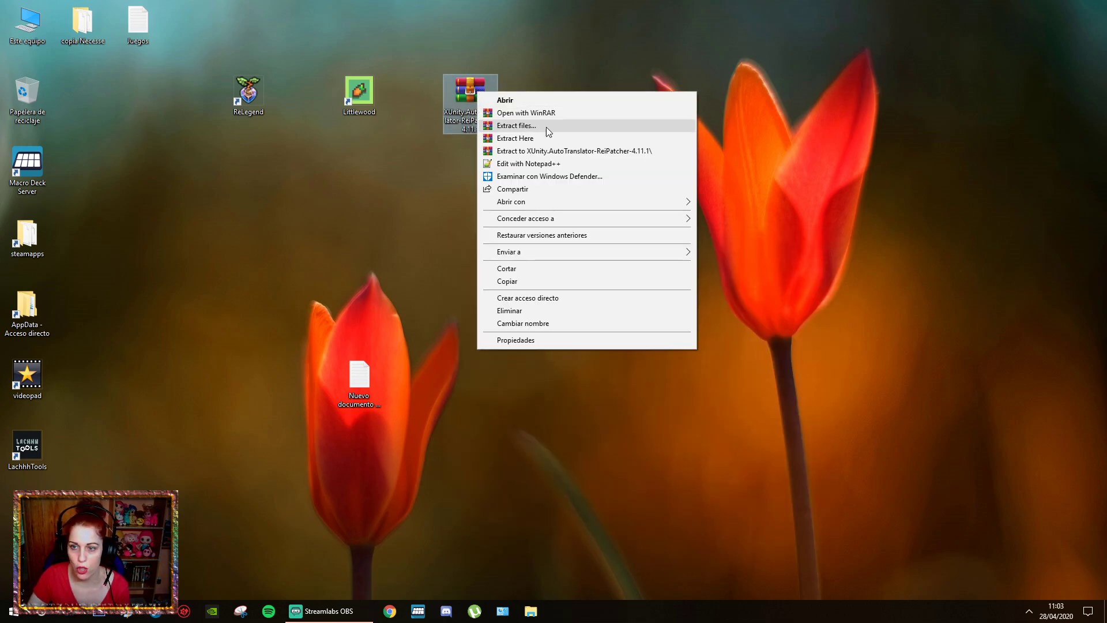
click(529, 152)
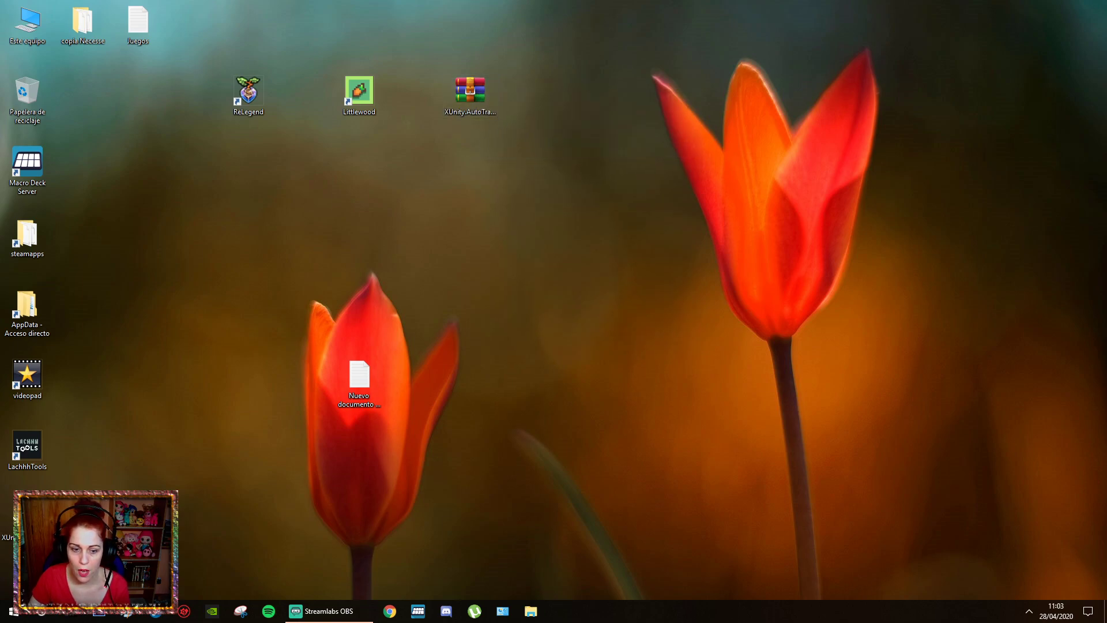
drag(7, 519, 531, 96)
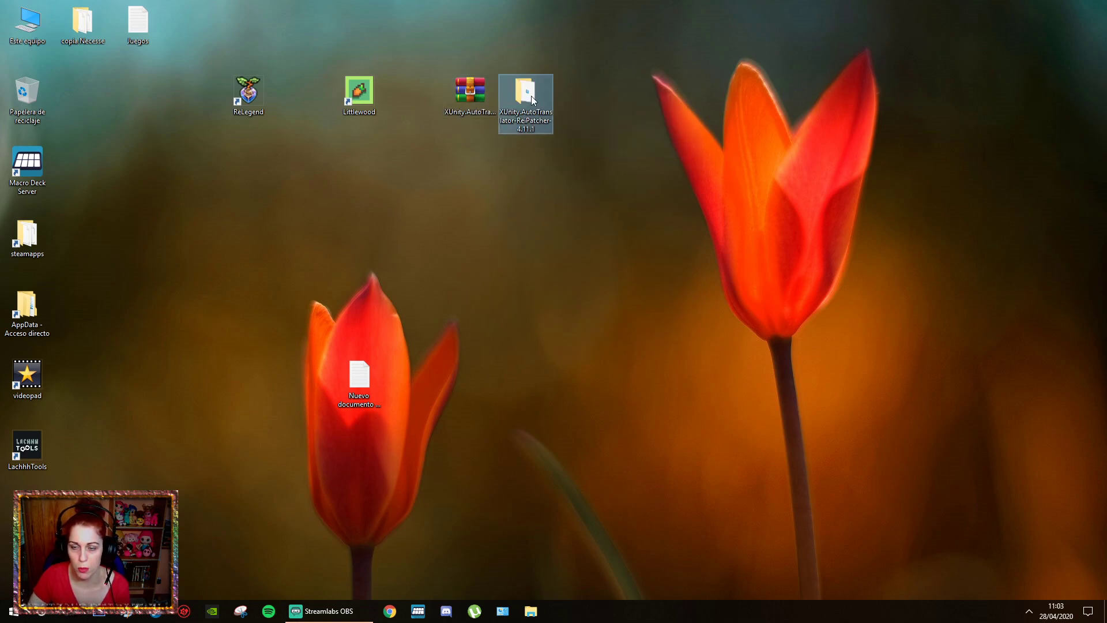
double_click(531, 96)
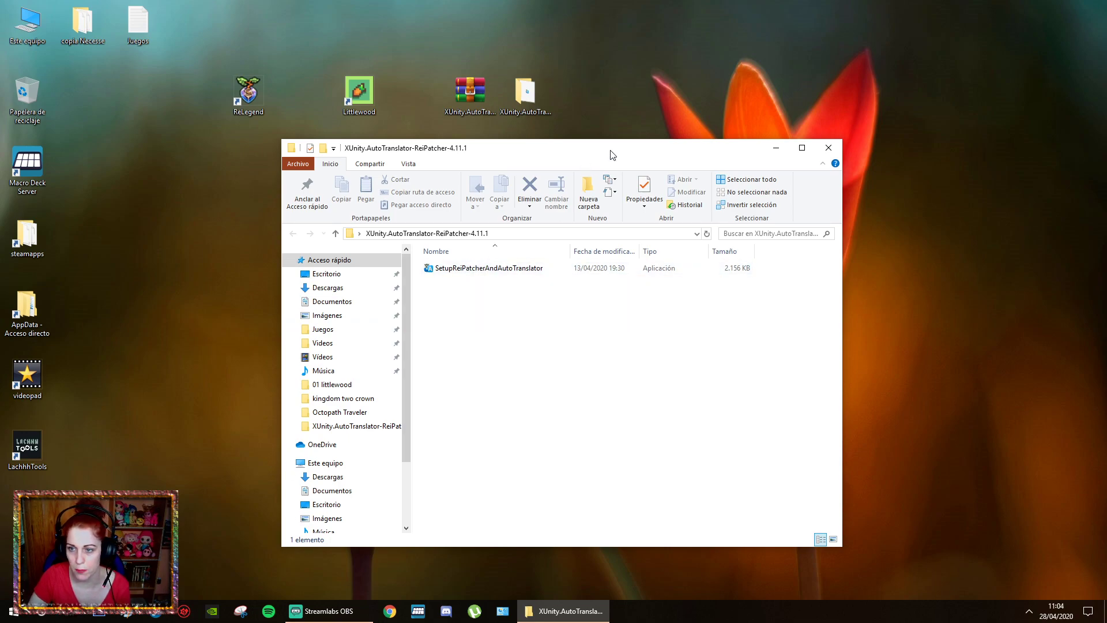
click(828, 148)
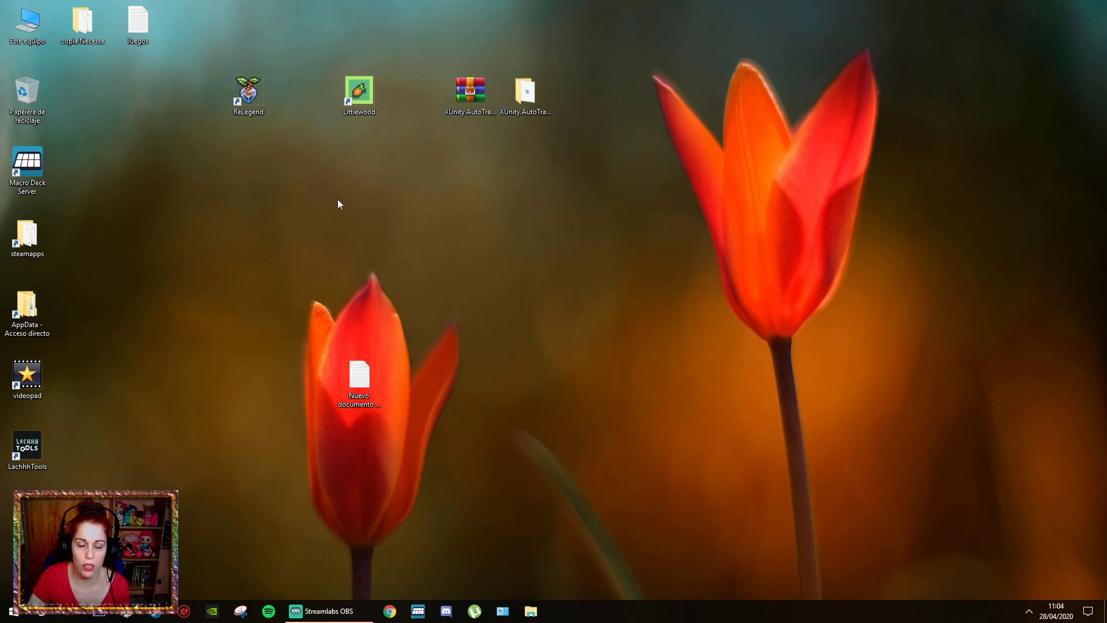
Step: Open Este equipo in File Explorer and browse to D:\SteamLibrary\steamapps\common
double_click(37, 27)
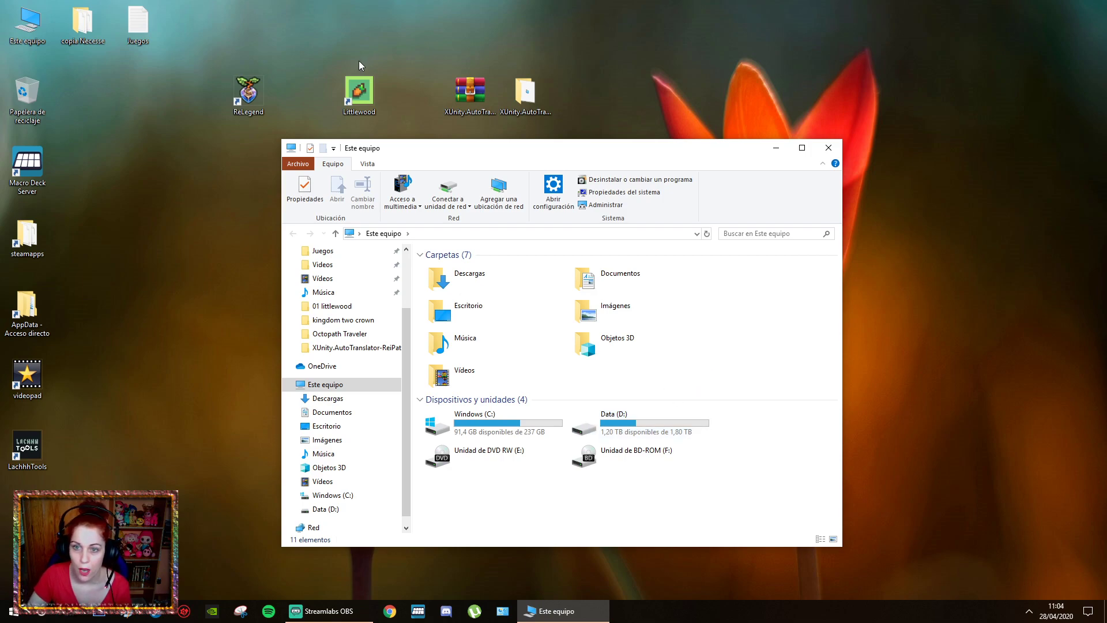
click(359, 94)
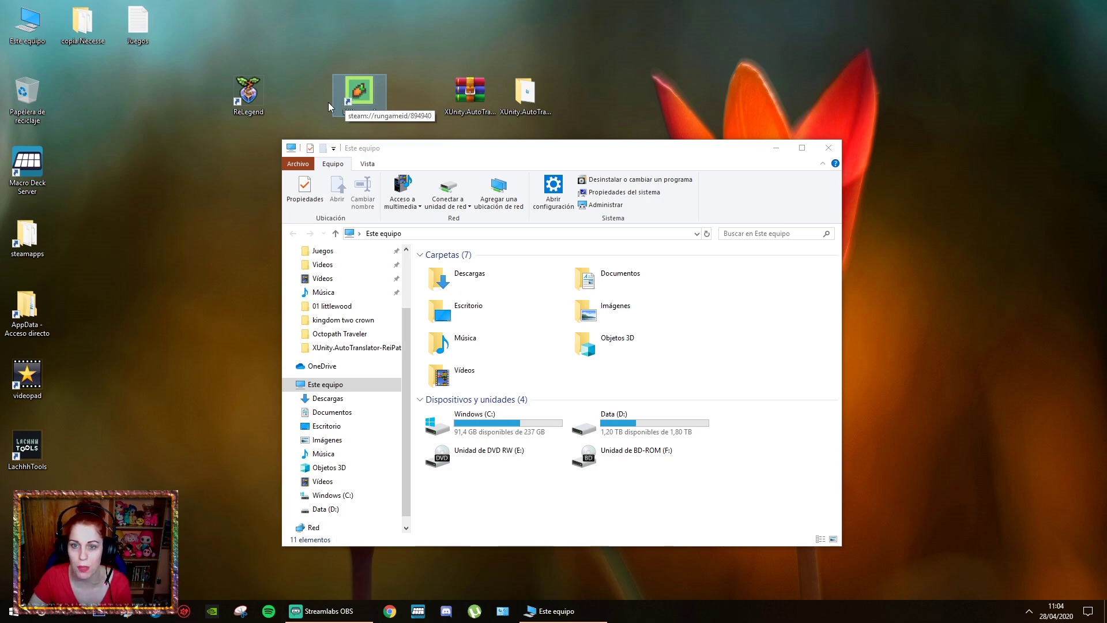
click(241, 98)
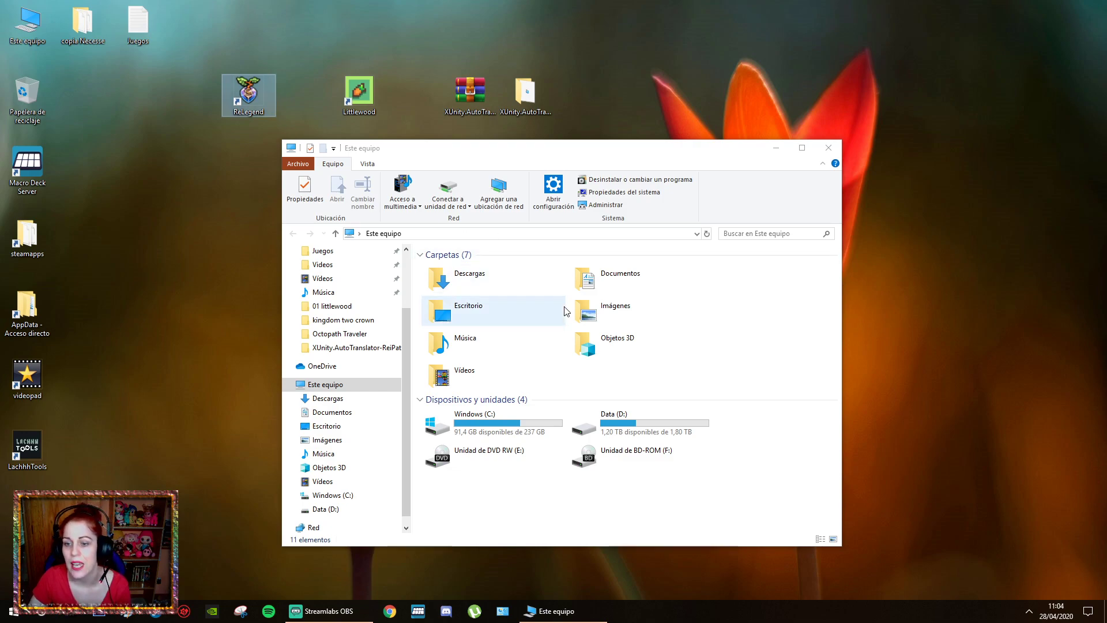
double_click(637, 425)
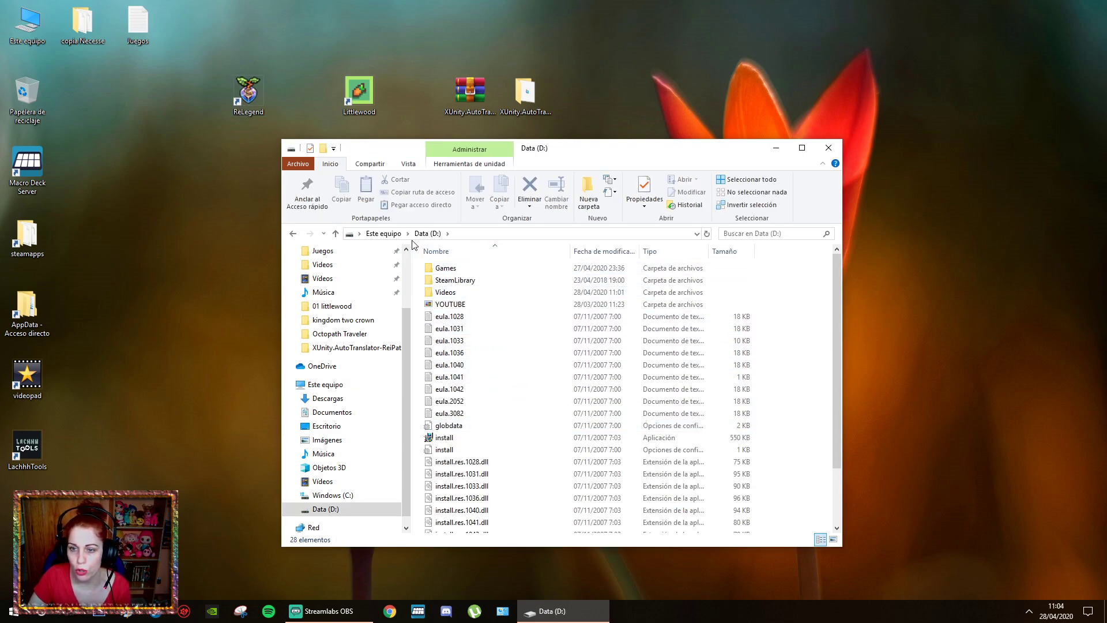
drag(595, 156, 486, 160)
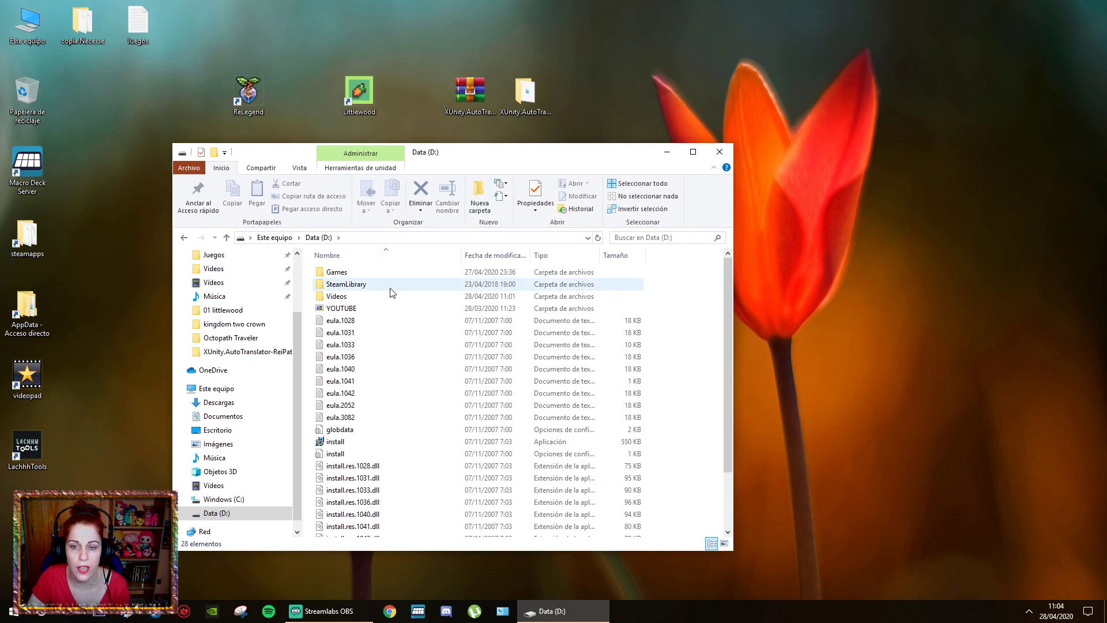
double_click(361, 284)
click(339, 278)
double_click(339, 277)
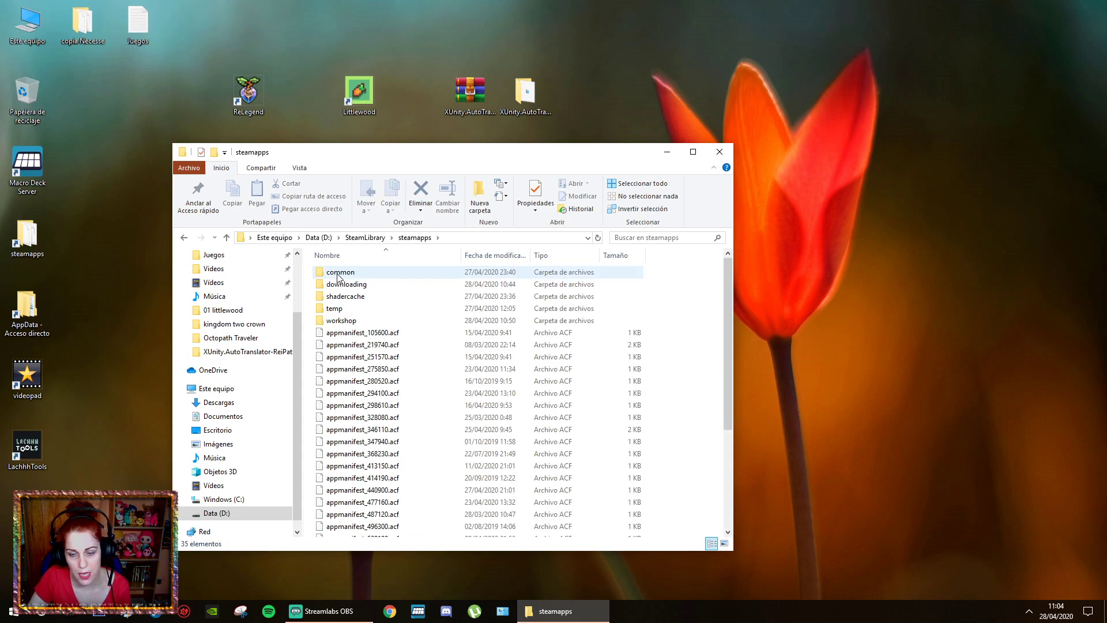
double_click(340, 274)
Step: Look through the installed game folders and open the KEPLERTH folder
scroll(374, 311, down, 3)
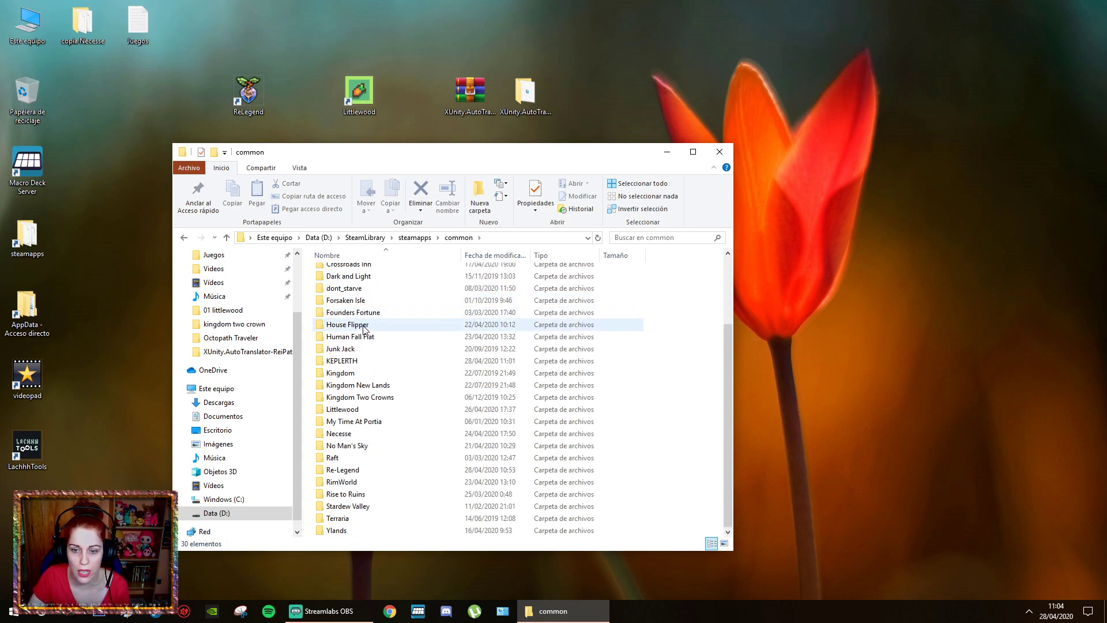
scroll(398, 415, up, 3)
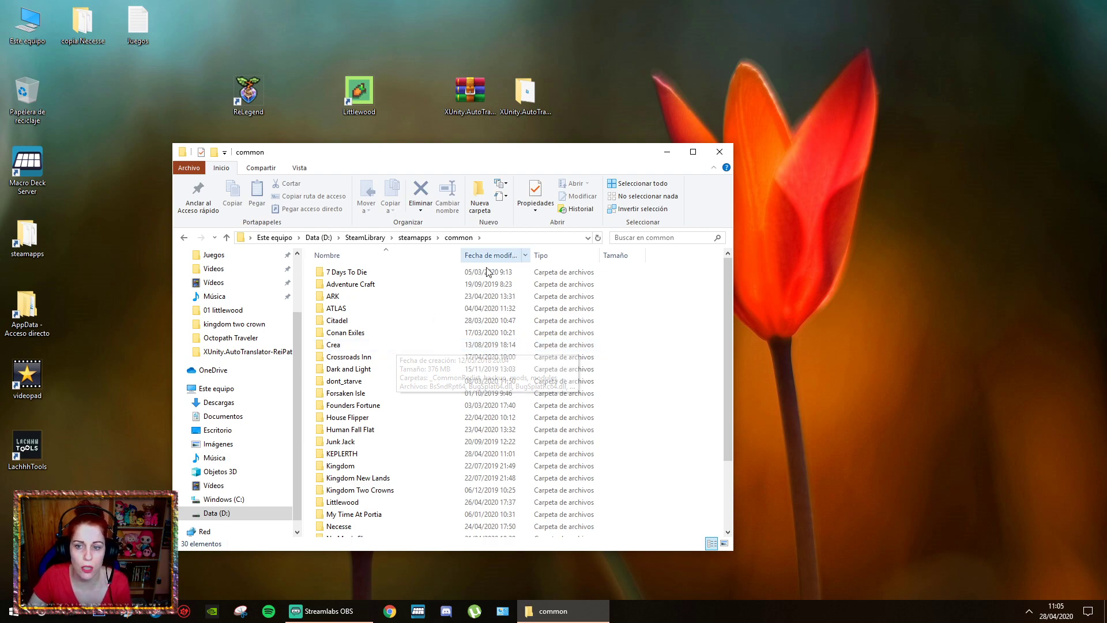
scroll(397, 410, down, 3)
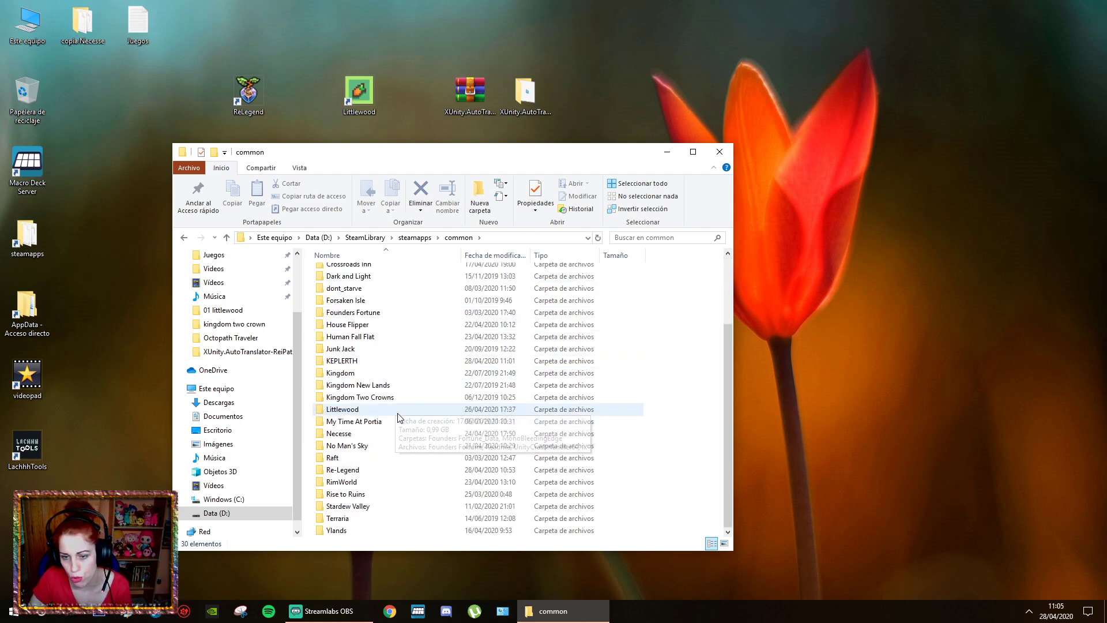
double_click(353, 363)
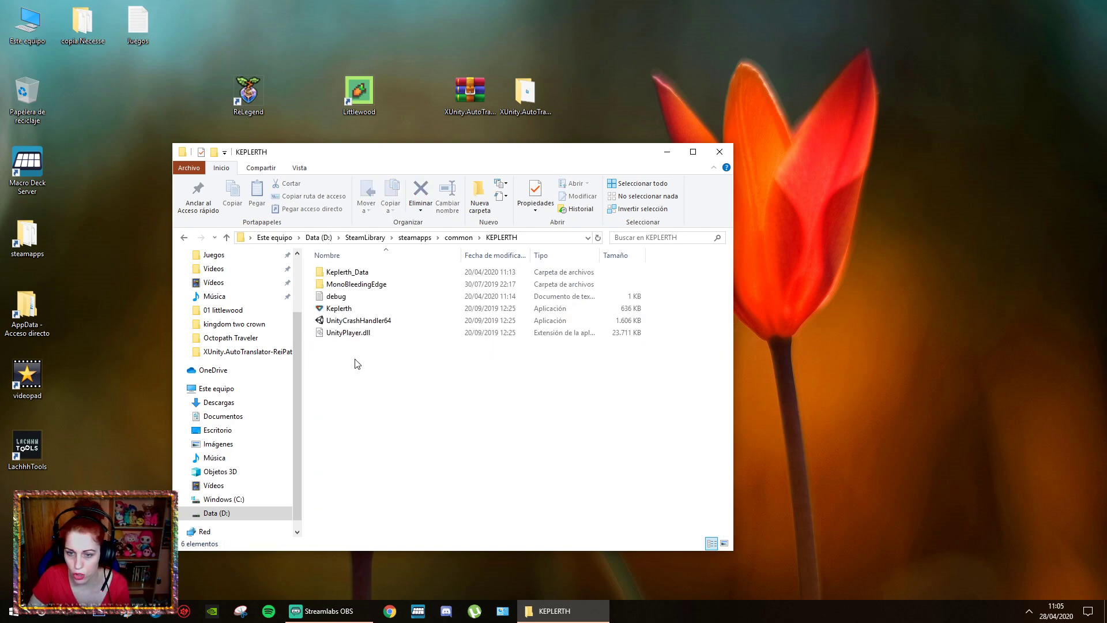
Step: Copy SetupReiPatcherAndAutoTranslator from the extracted desktop folder into the KEPLERTH game folder, and close the extracted folder's window
drag(523, 158, 387, 157)
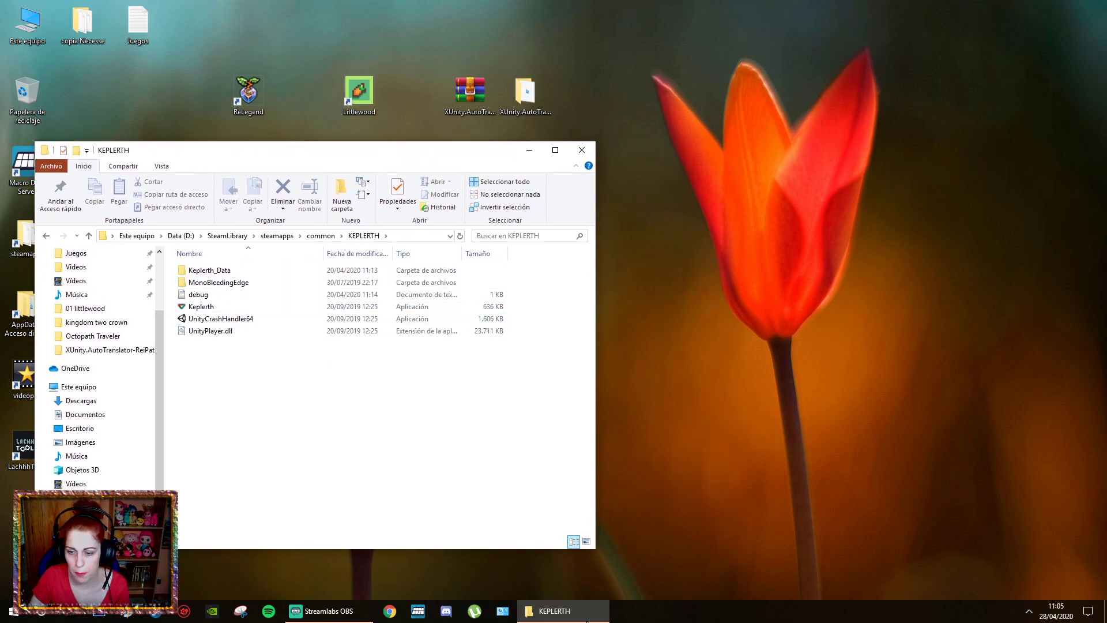
click(520, 91)
double_click(520, 91)
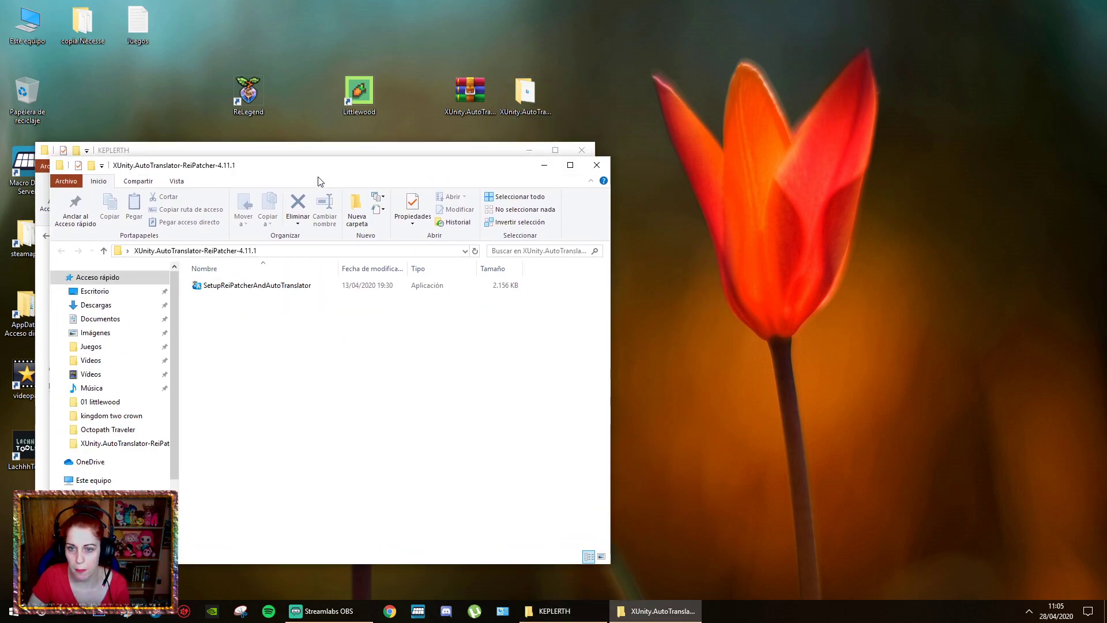
drag(348, 171, 845, 155)
drag(729, 272, 309, 413)
drag(402, 158, 516, 153)
click(1094, 149)
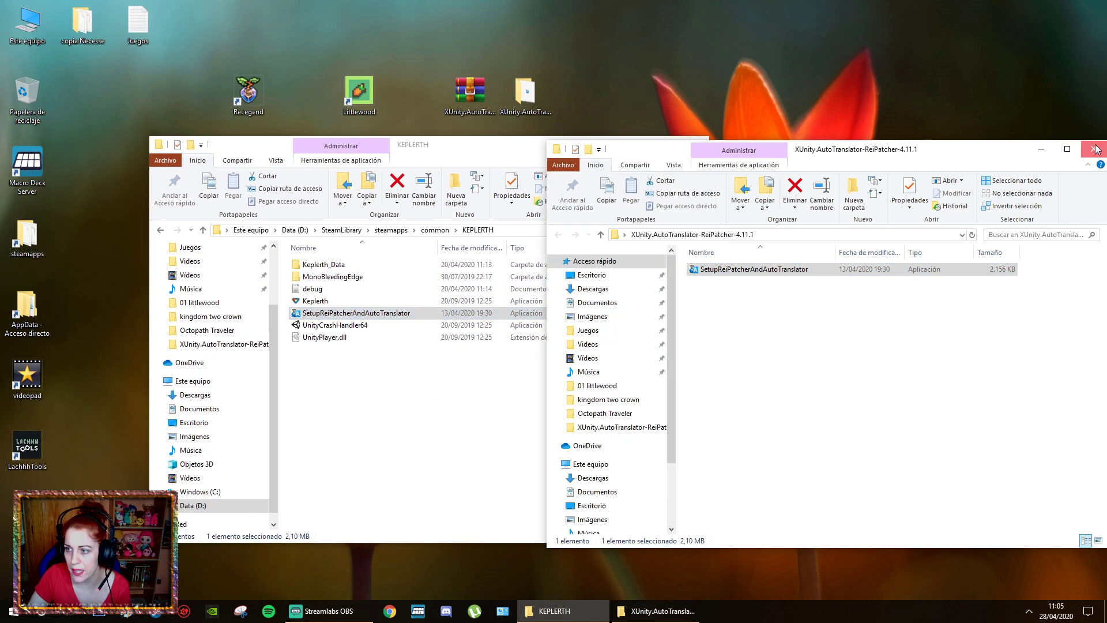
Step: Run SetupReiPatcherAndAutoTranslator in the KEPLERTH folder and exit its console once setup finishes
double_click(318, 314)
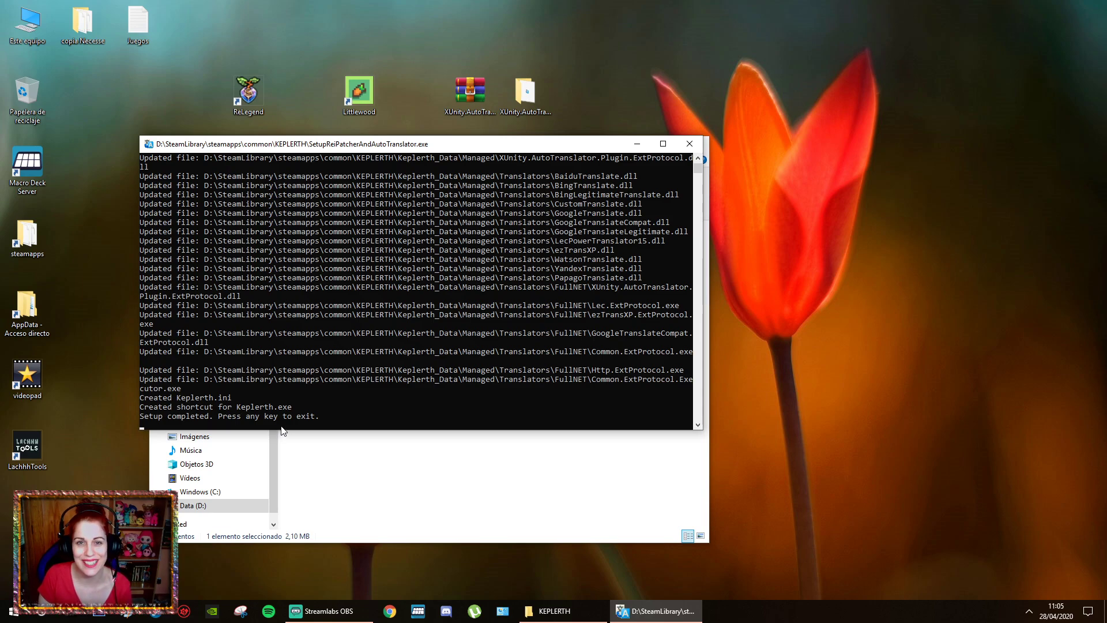
key(Return)
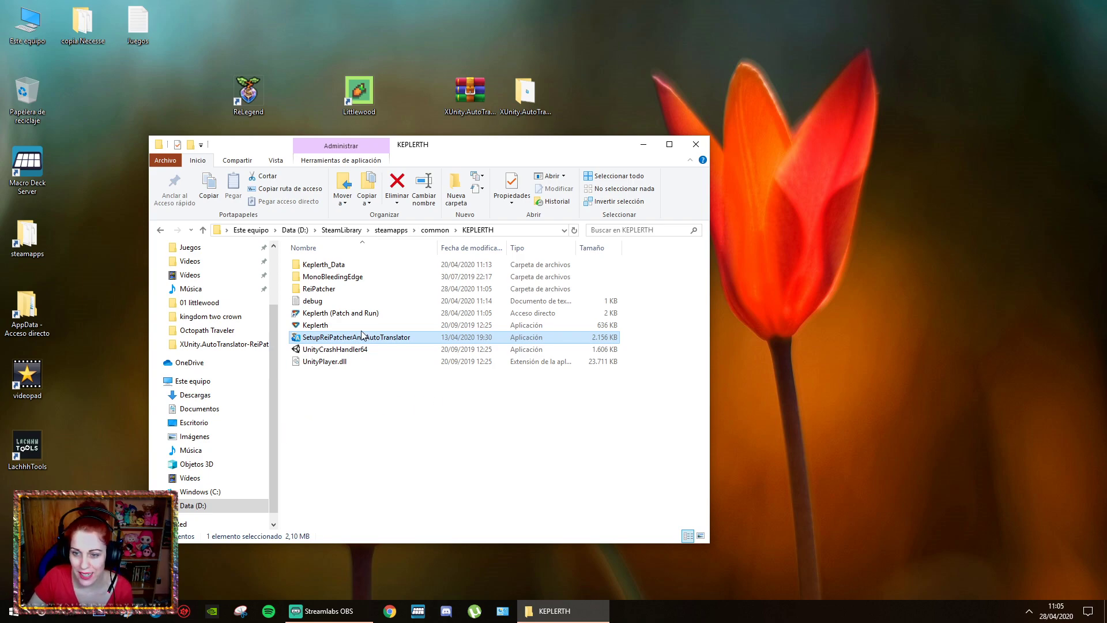
Step: Run Keplerth (Patch and Run) from the KEPLERTH folder and exit the game from its main menu
click(324, 314)
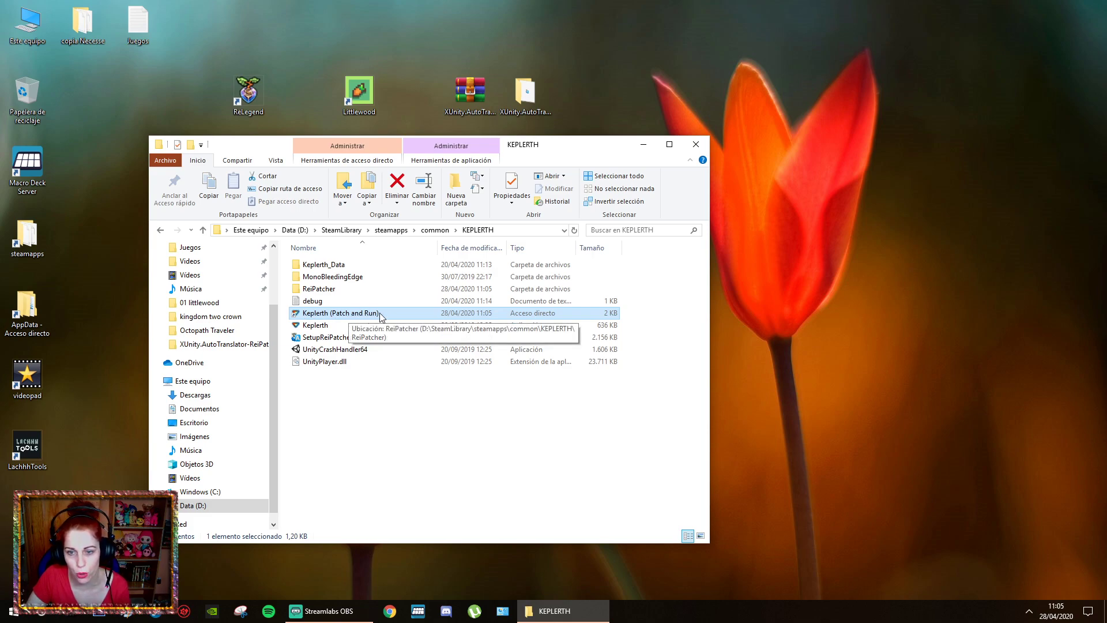
double_click(357, 316)
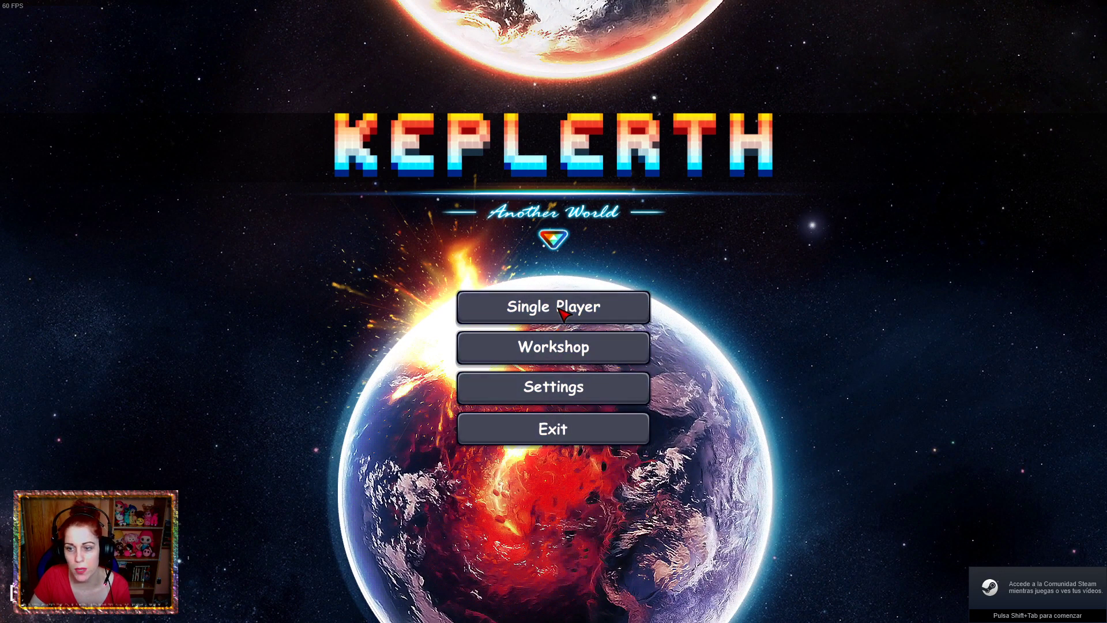
click(637, 413)
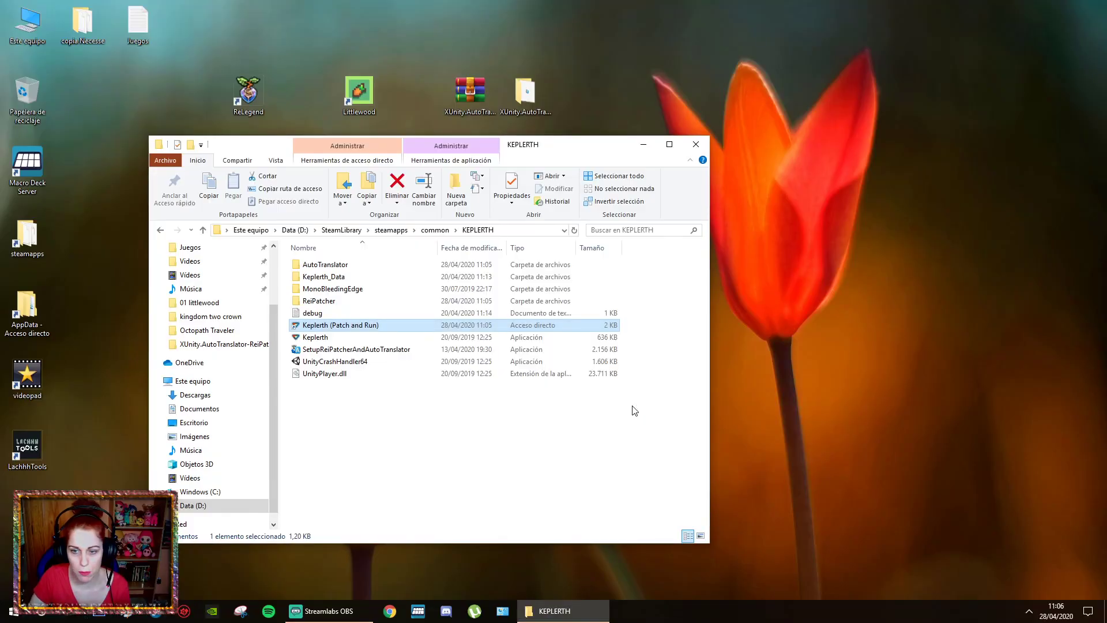
Step: Open the AutoTranslator folder inside KEPLERTH and open its Config file for editing in Notepad++
click(322, 267)
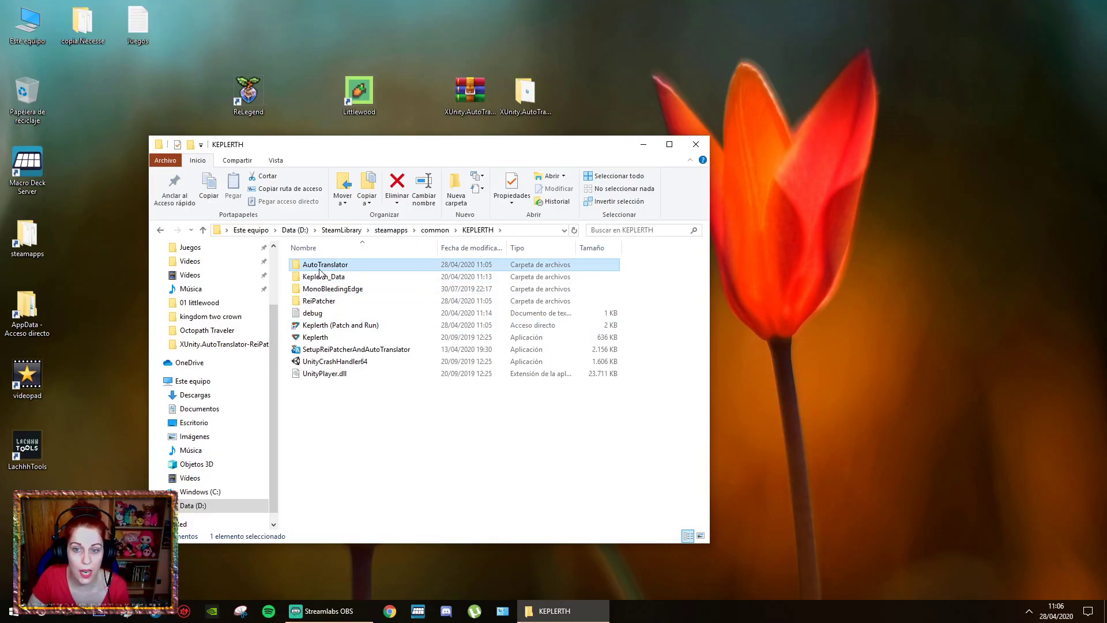
double_click(348, 267)
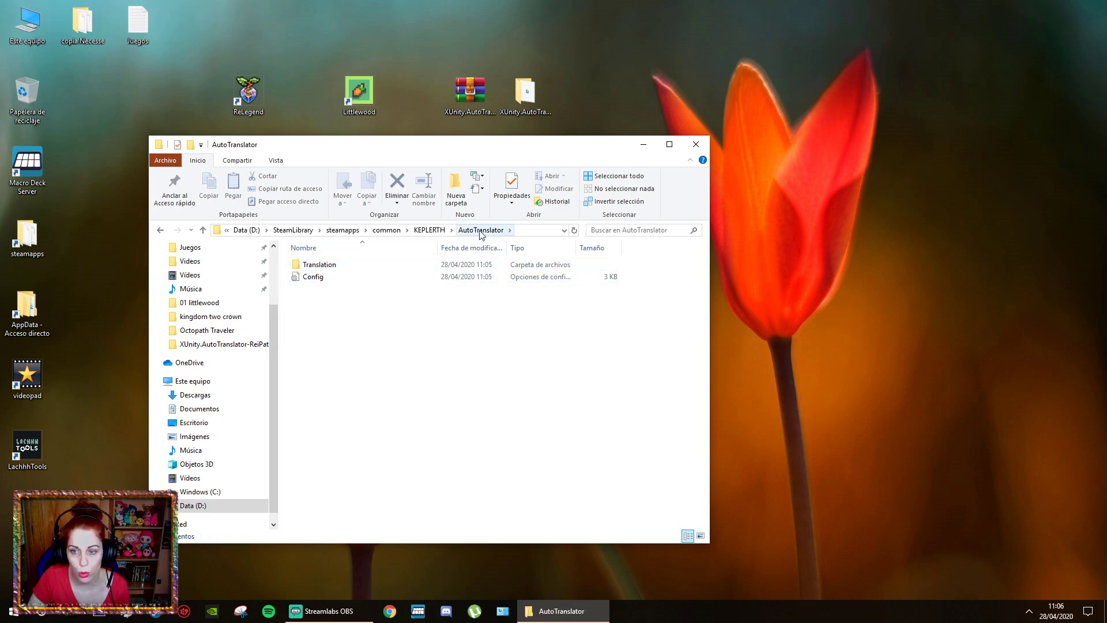
click(312, 280)
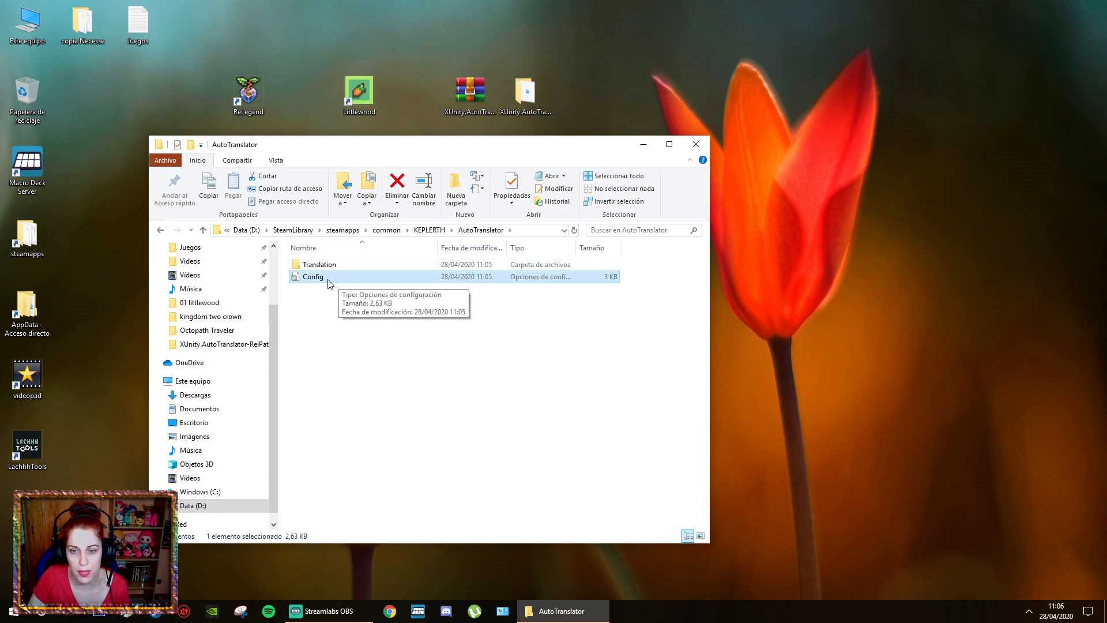
right_click(317, 279)
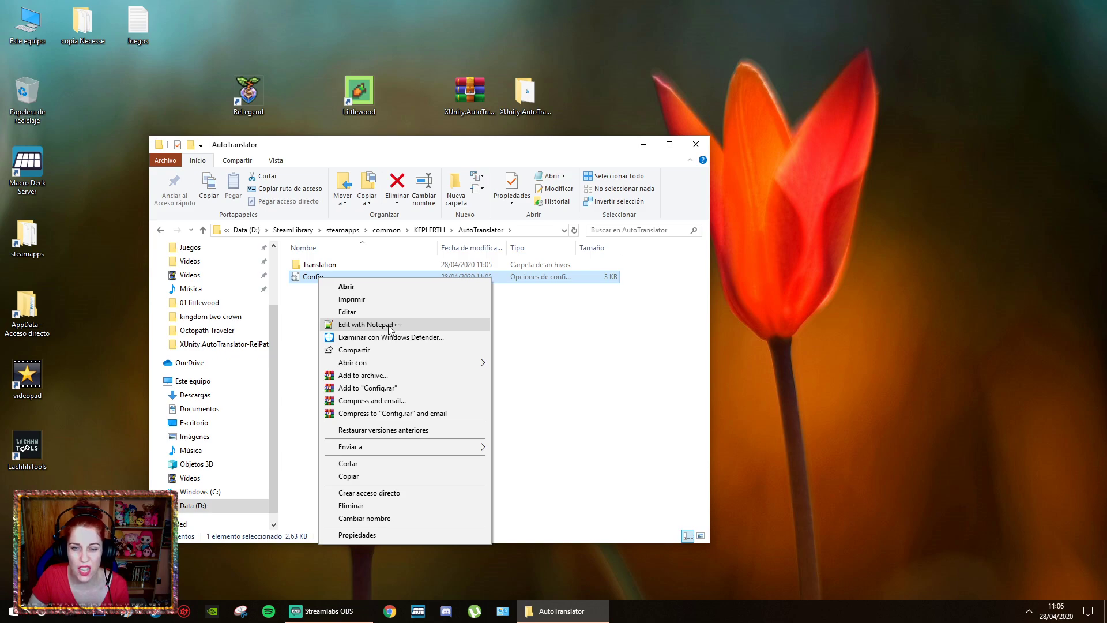
double_click(314, 277)
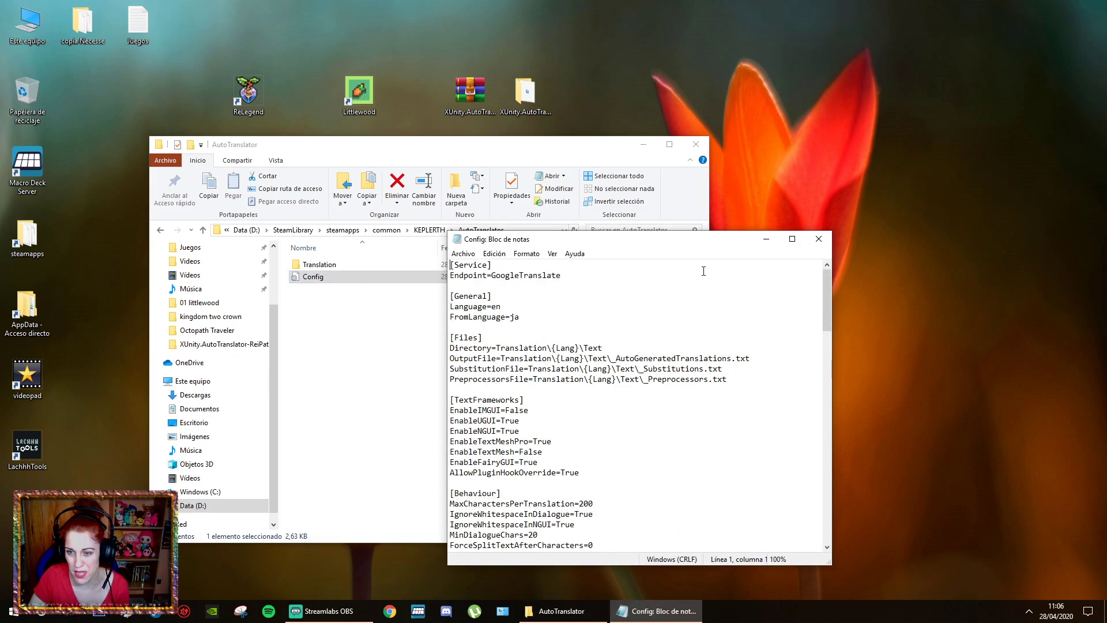
click(819, 239)
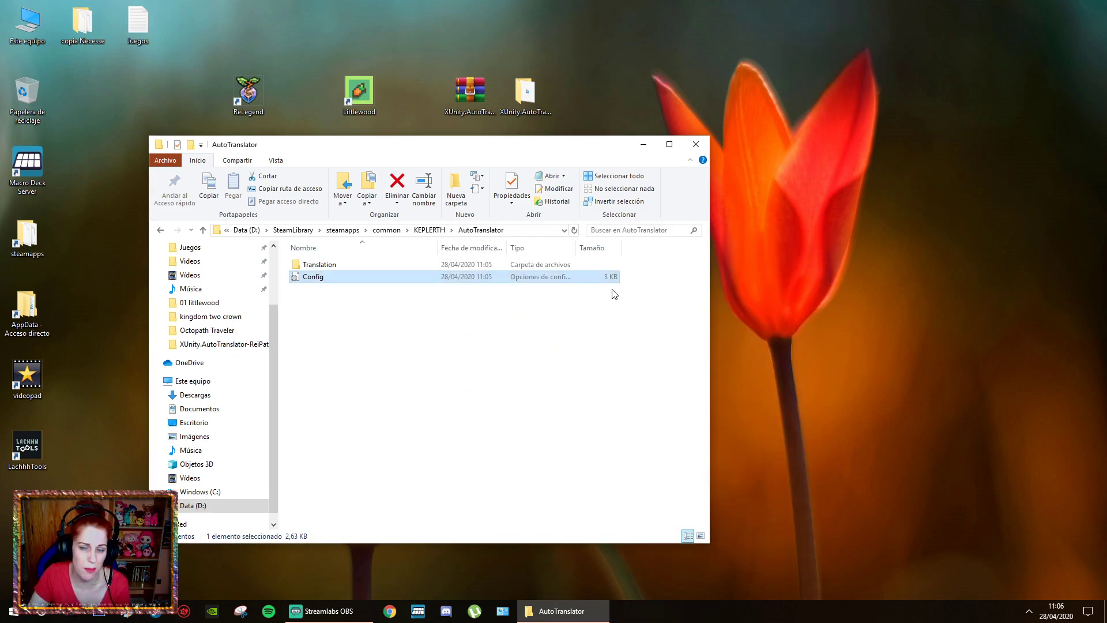
right_click(321, 280)
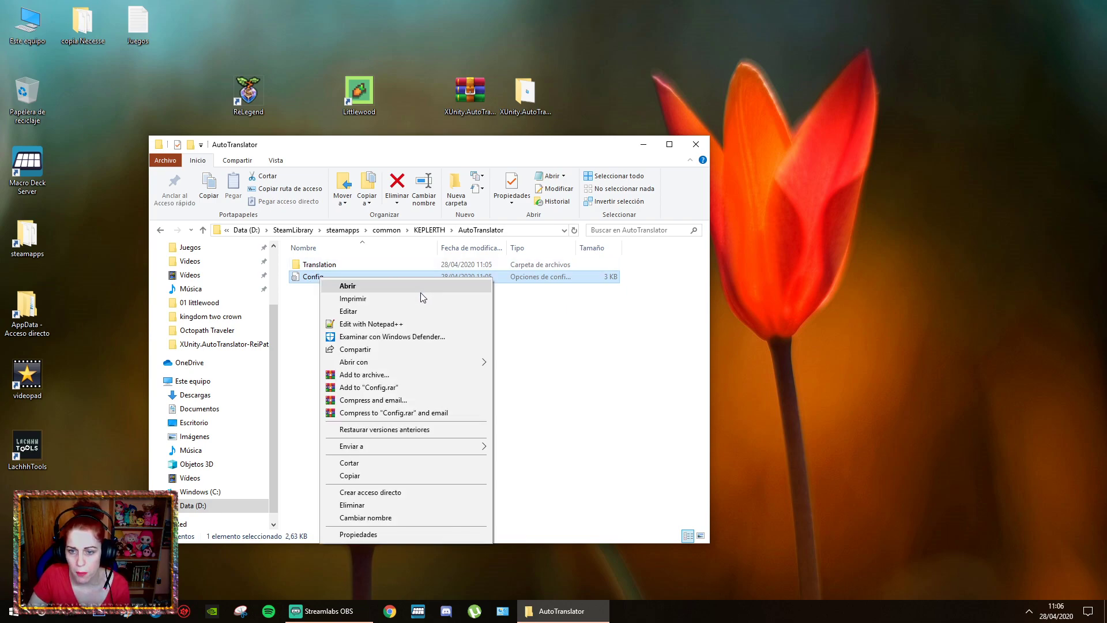
click(369, 319)
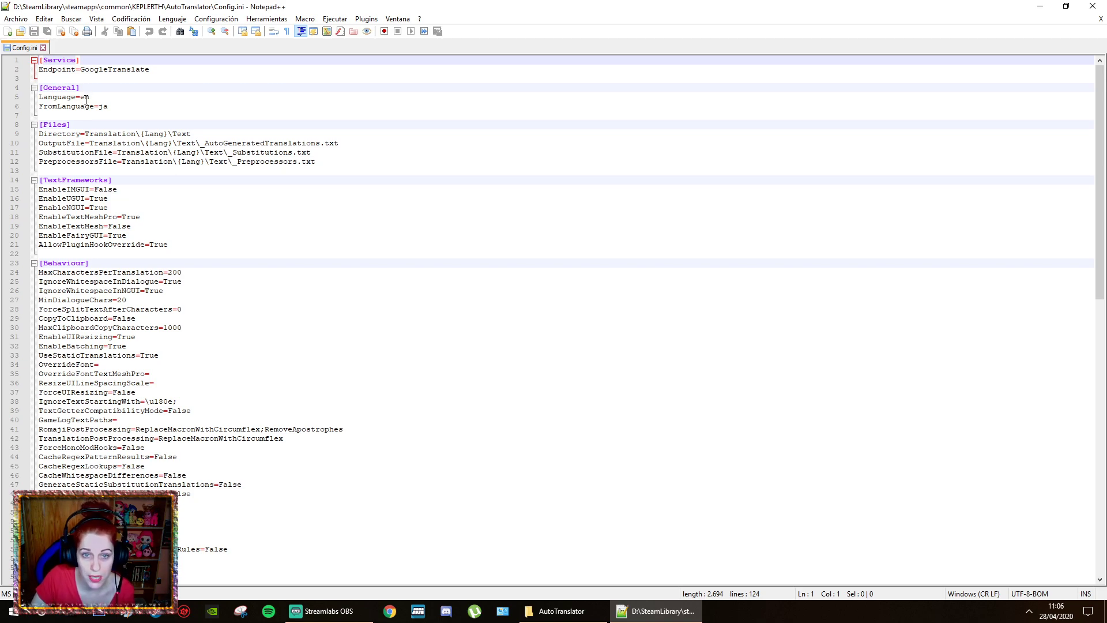
Step: Set Language to es and FromLanguage to en in Config.ini, save the file and close Notepad++
click(95, 98)
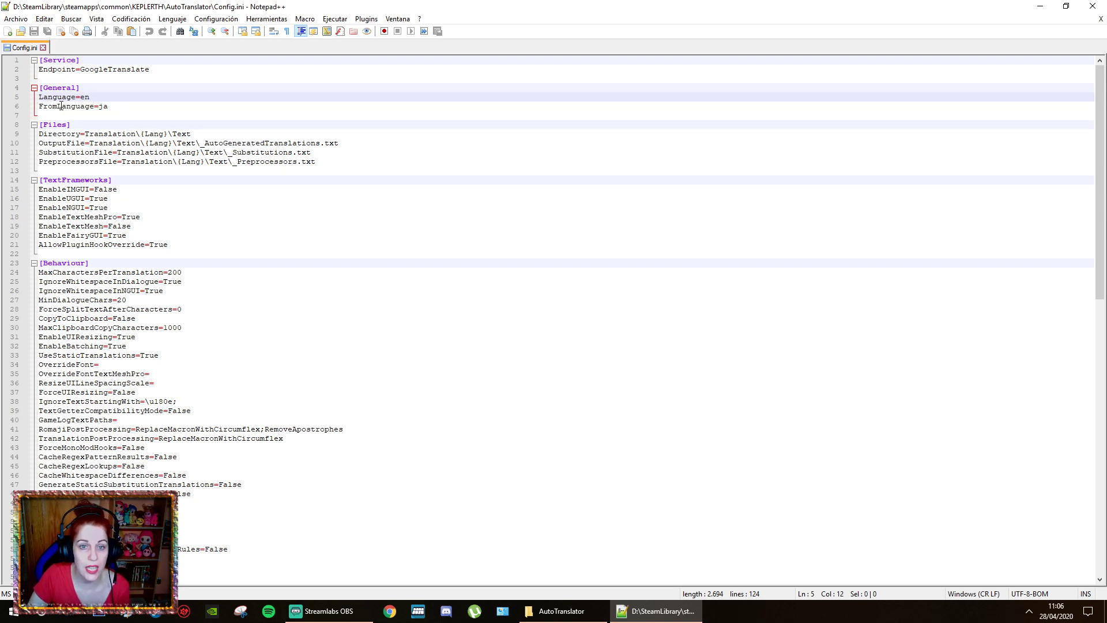
key(BackSpace)
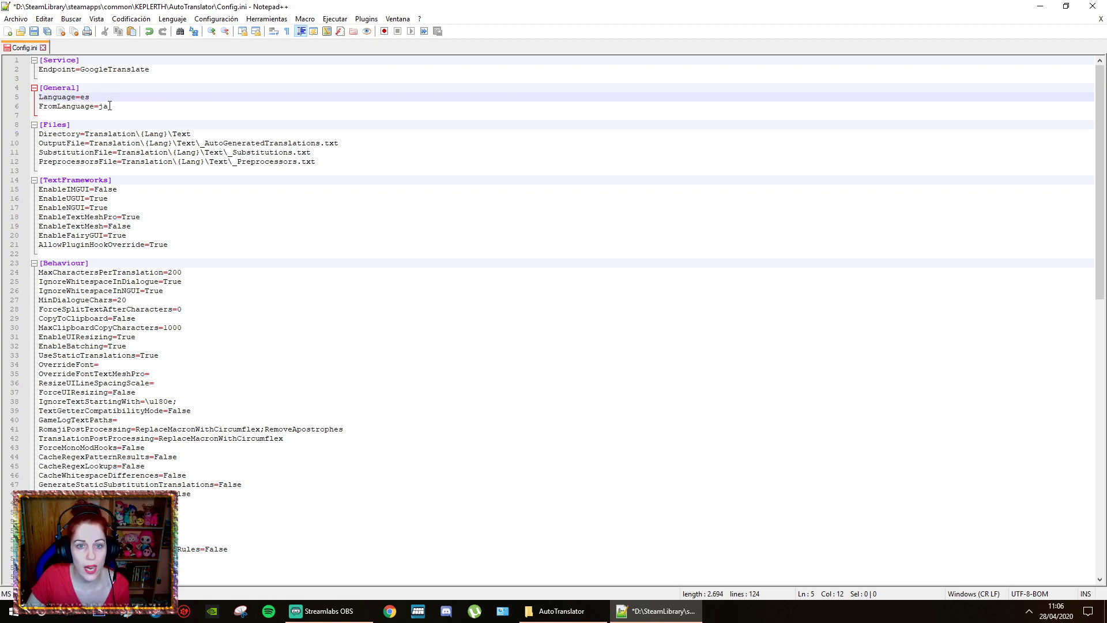
click(108, 106)
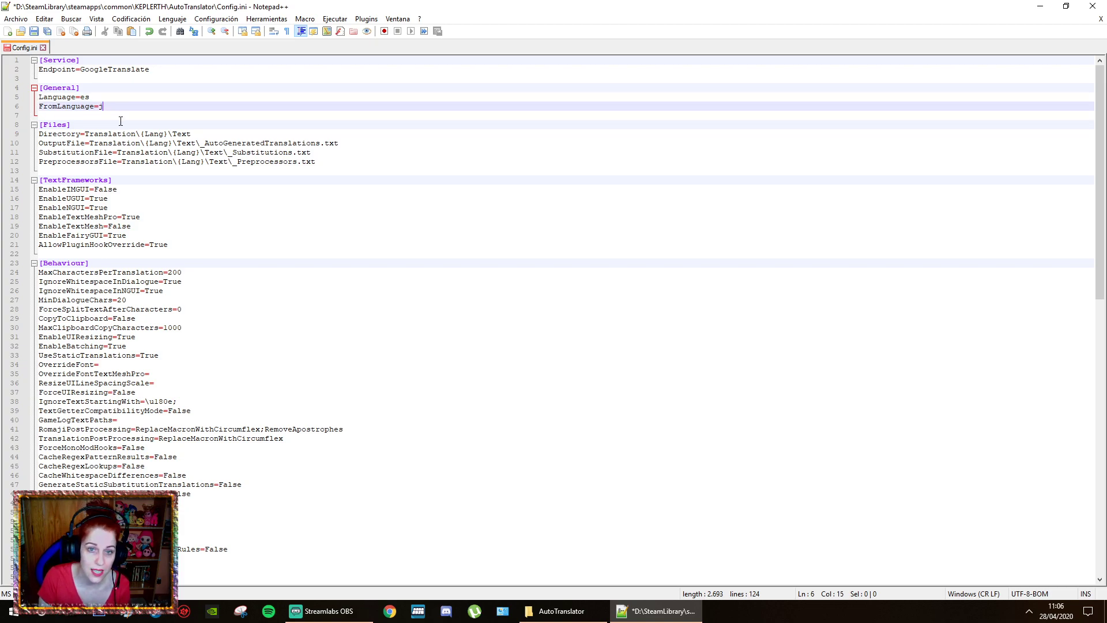
text(en)
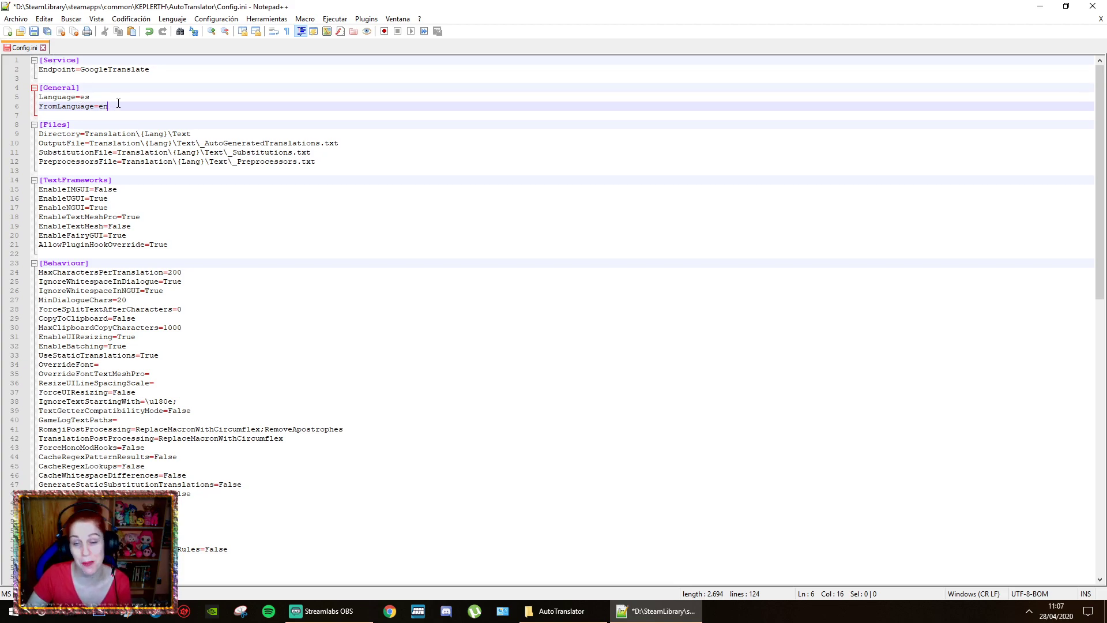
click(34, 32)
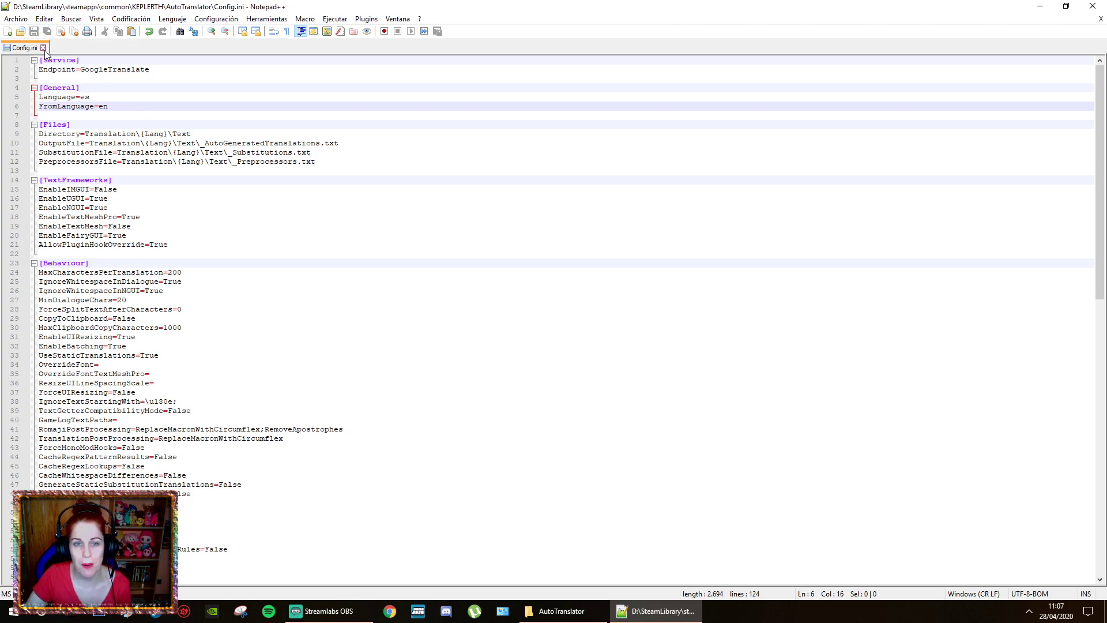
click(1092, 5)
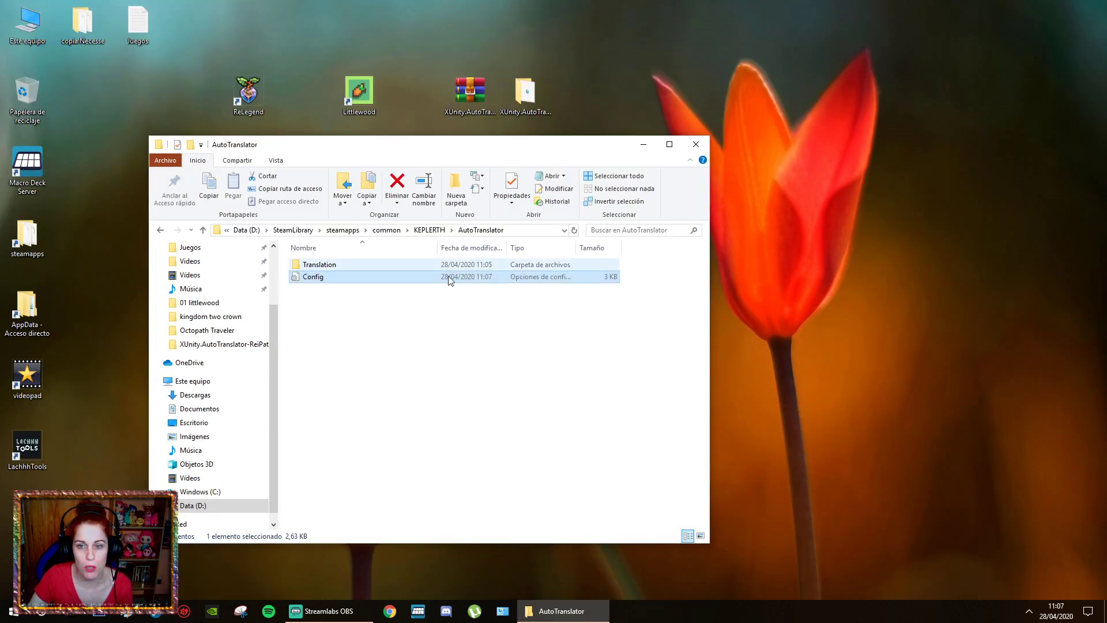
Step: Return to the KEPLERTH folder, switch to Steam and launch Keplerth from the library
click(430, 229)
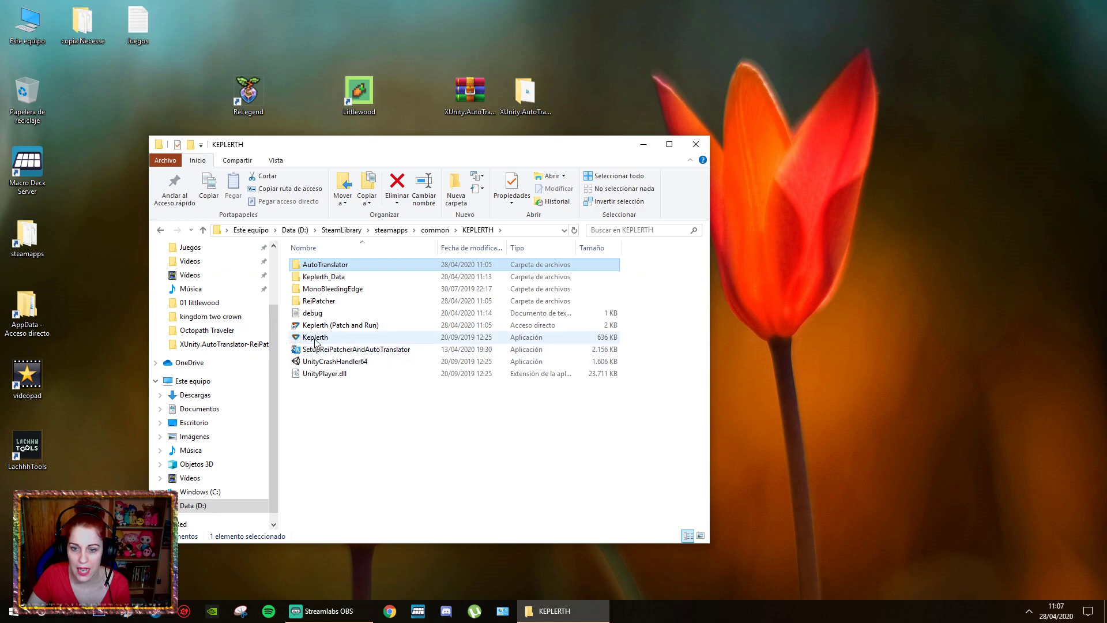
click(468, 337)
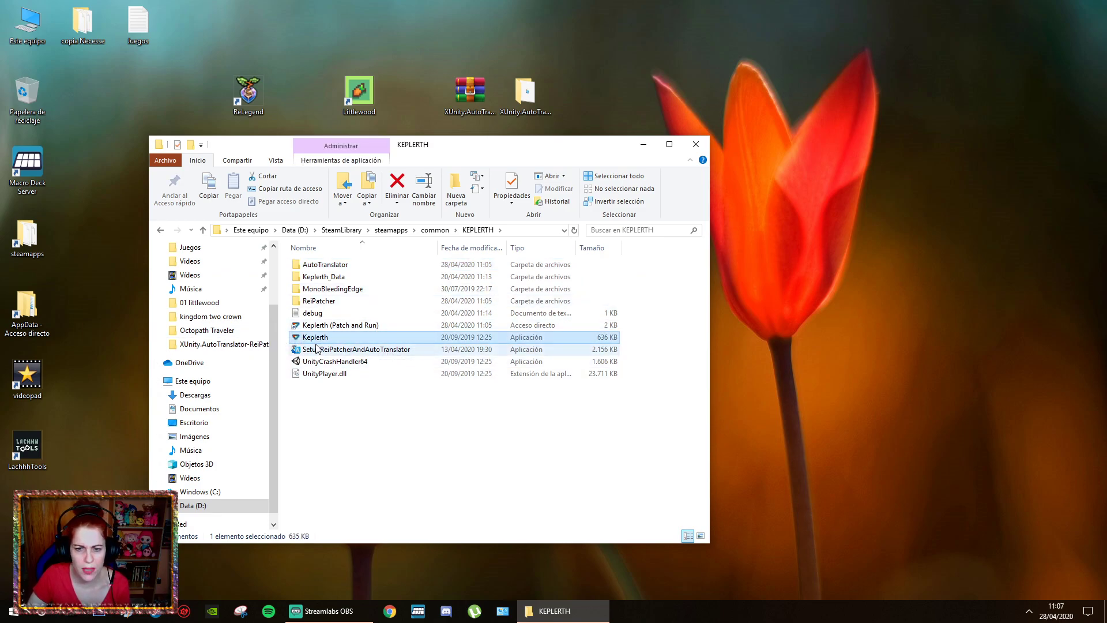
click(156, 611)
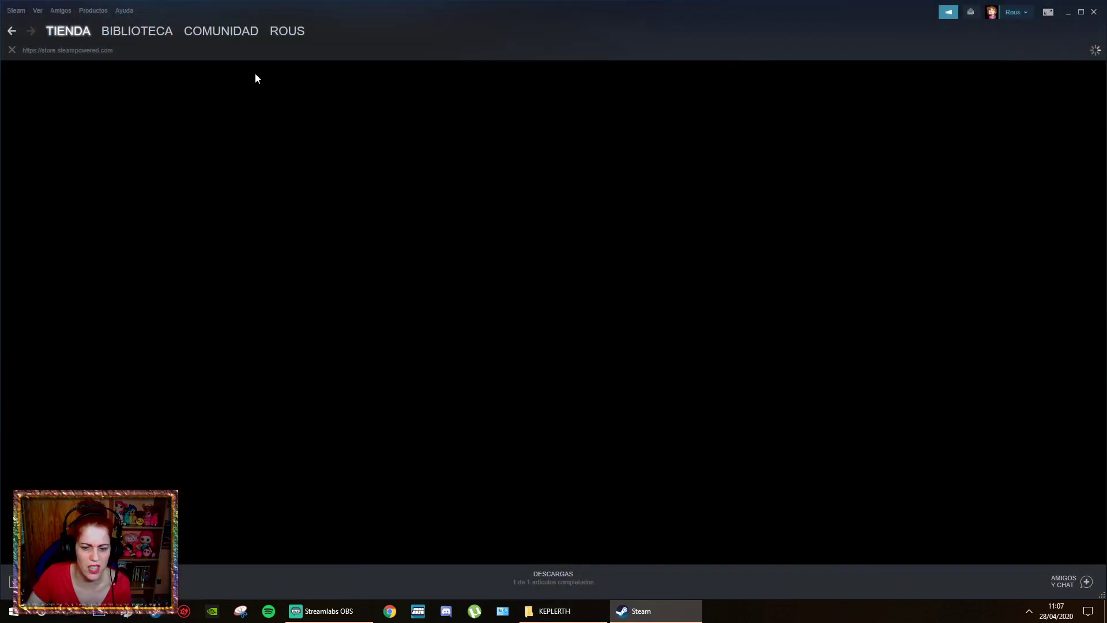
click(135, 30)
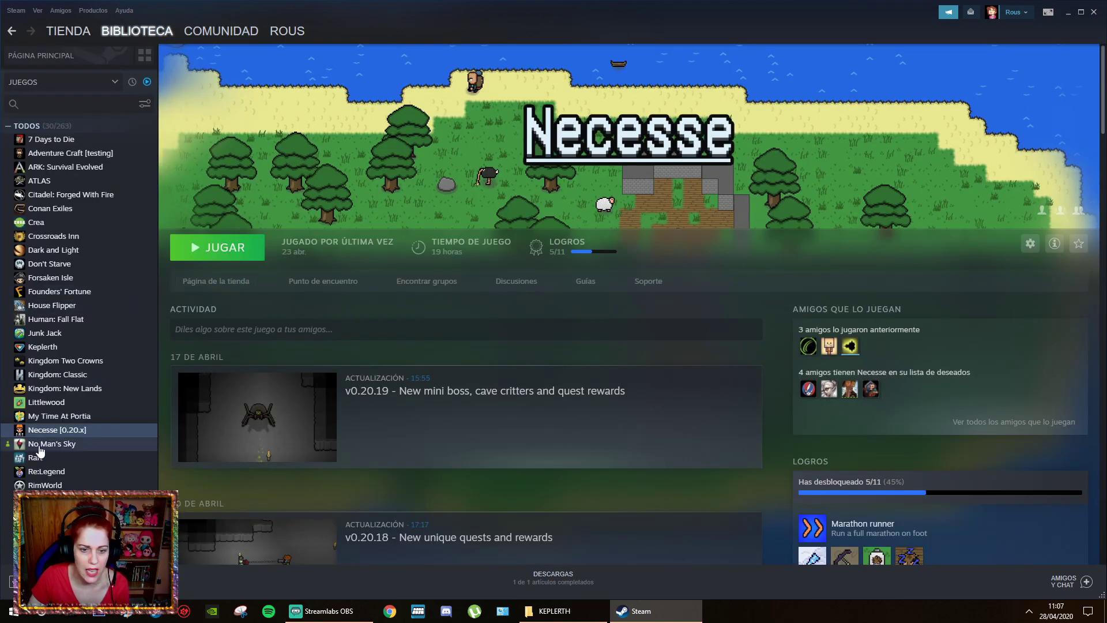
click(47, 347)
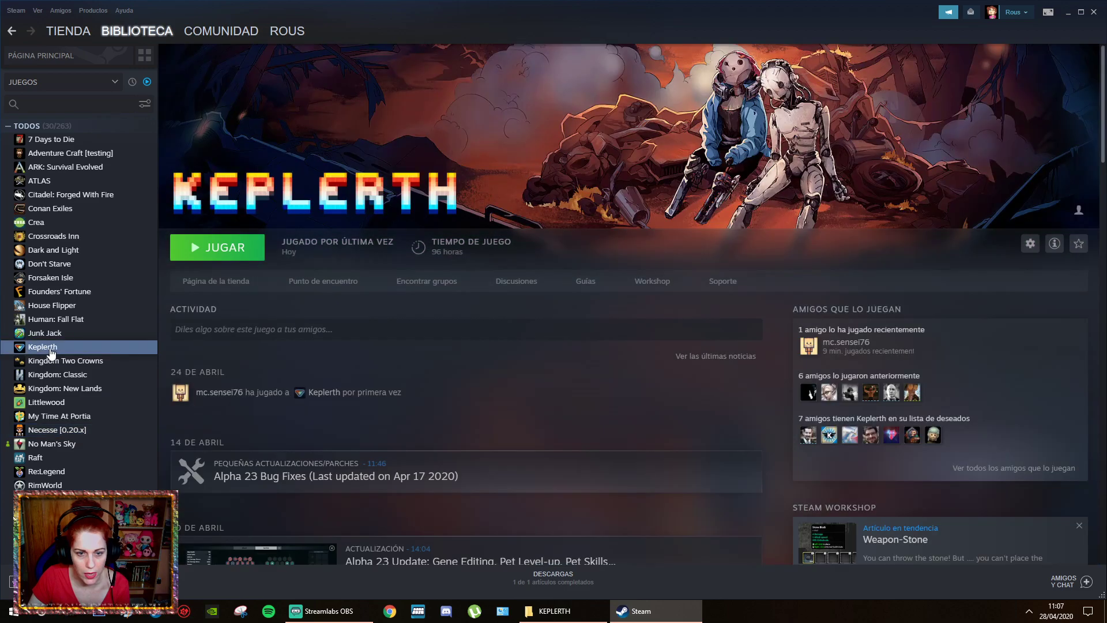
click(209, 261)
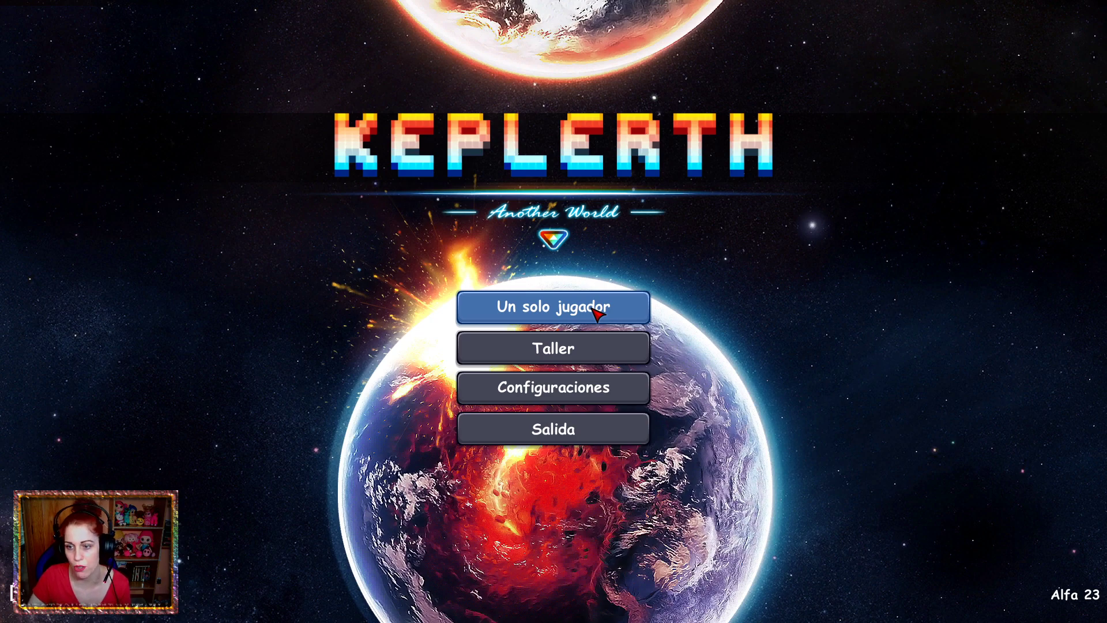
Step: Start a single-player game with the existing character and its saved world
click(551, 315)
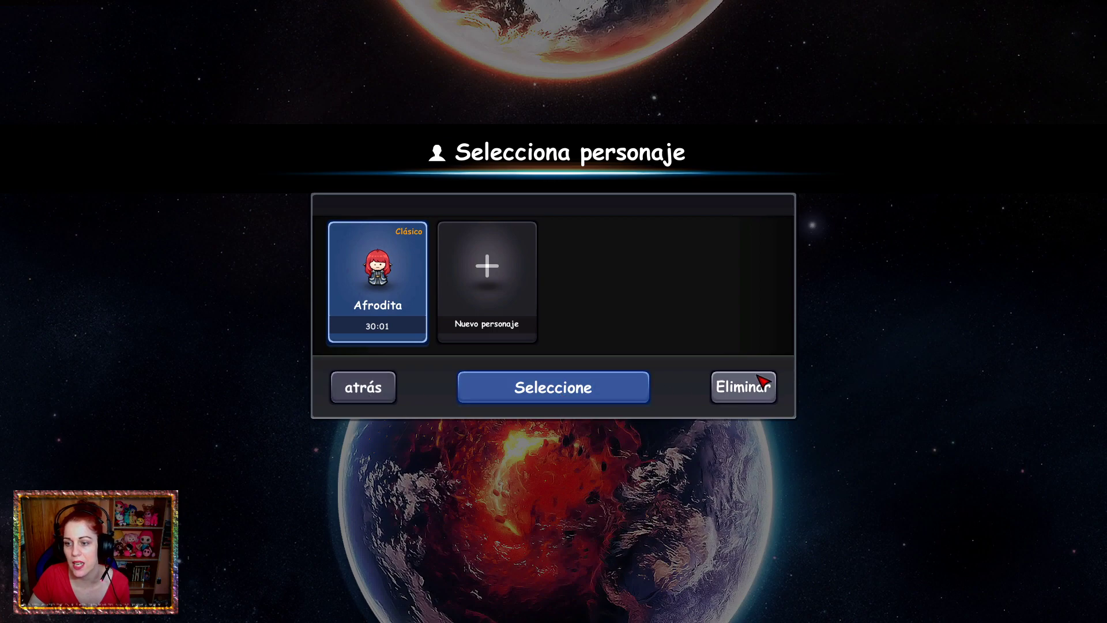
click(349, 386)
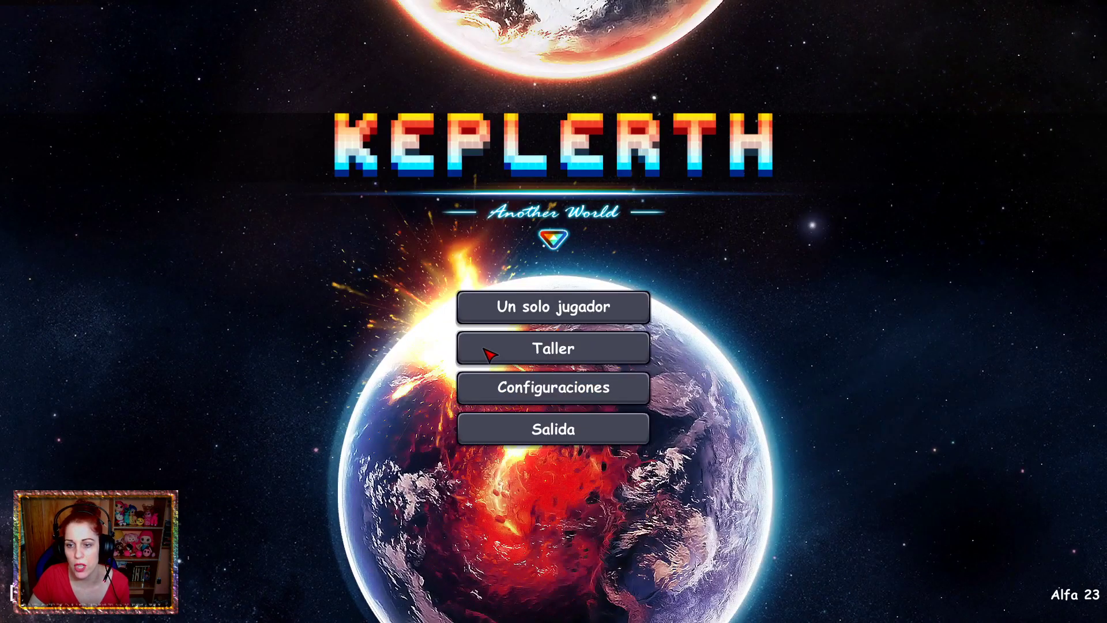
click(484, 311)
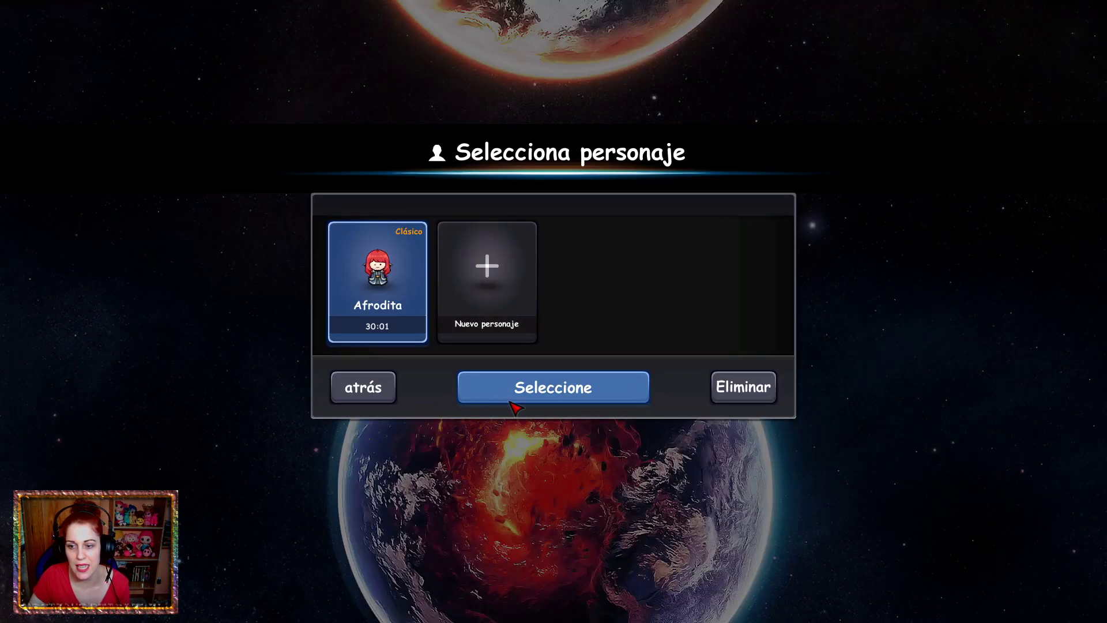
click(548, 395)
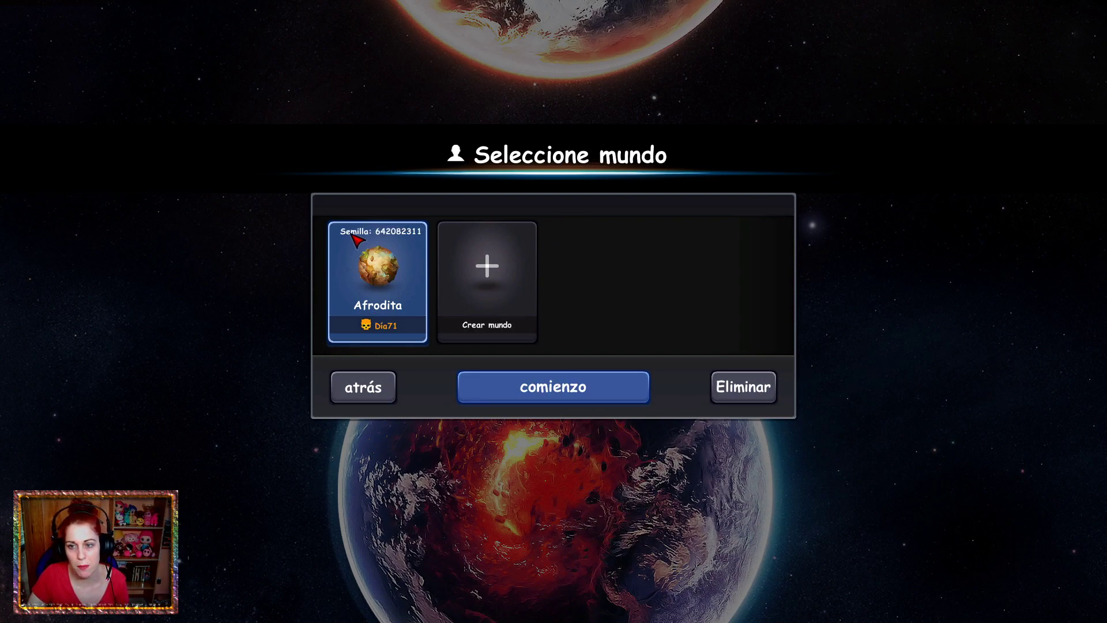
click(565, 387)
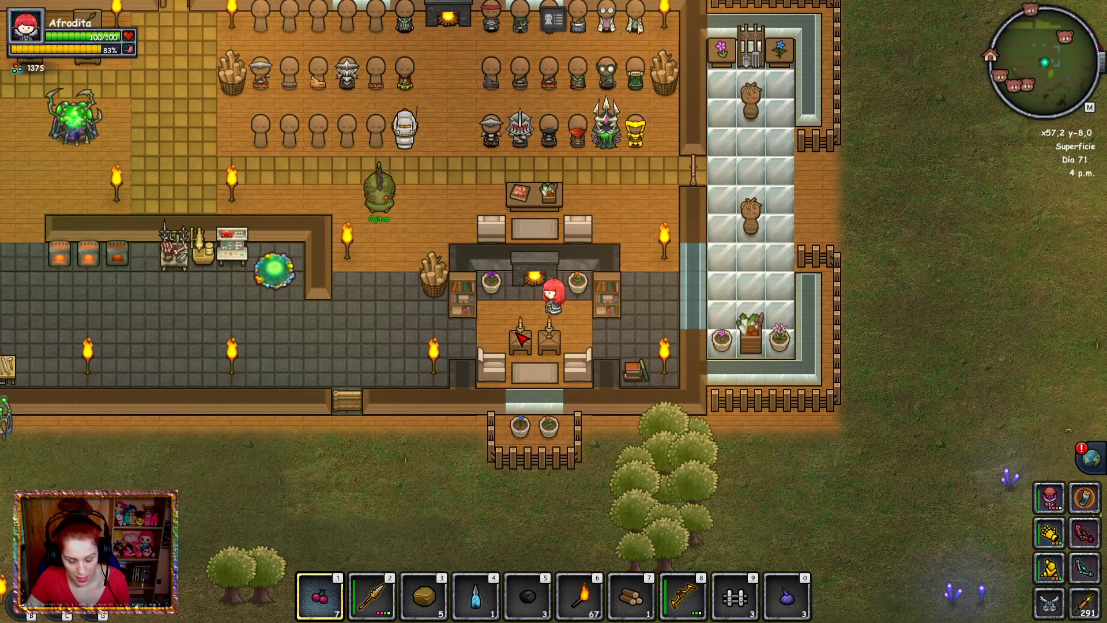
Step: Walk the character a short way through the house and open the crafting window
key(a)
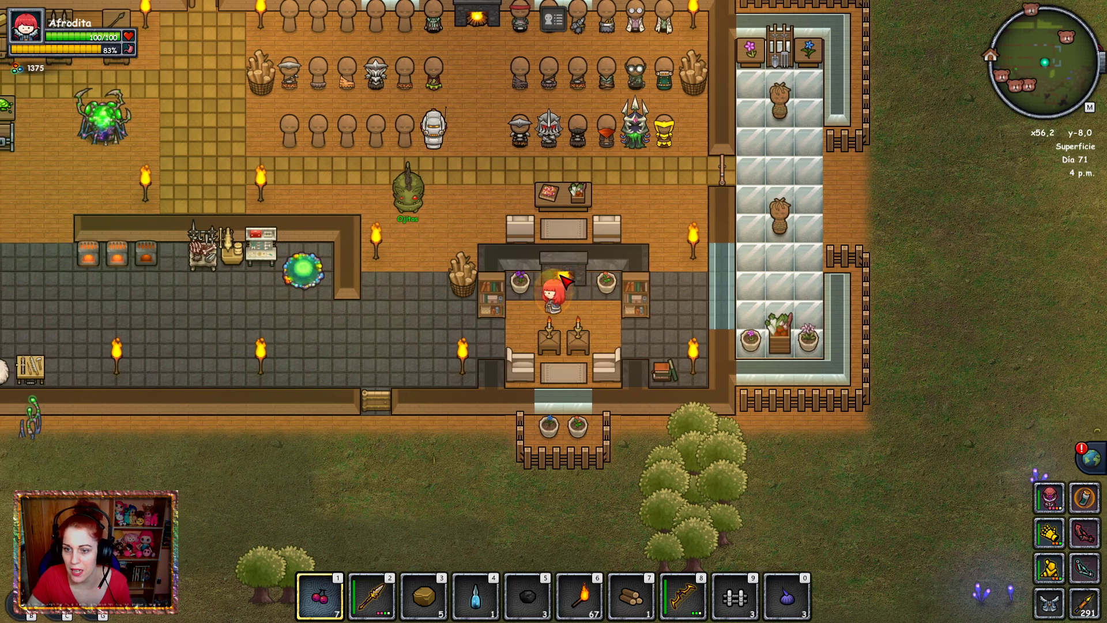
key(s)
key(a)
key(w)
key(b)
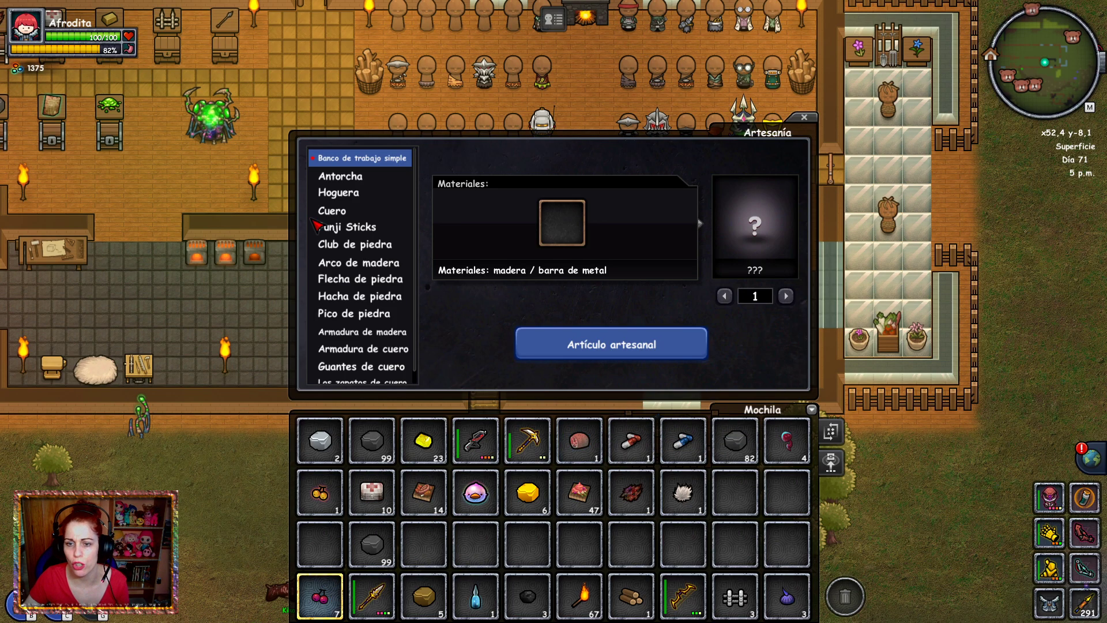
Step: Examine the translation of the crafting recipes, including Cuero, Punji Sticks, Club de piedra and Arco de madera
scroll(375, 289, down, 1)
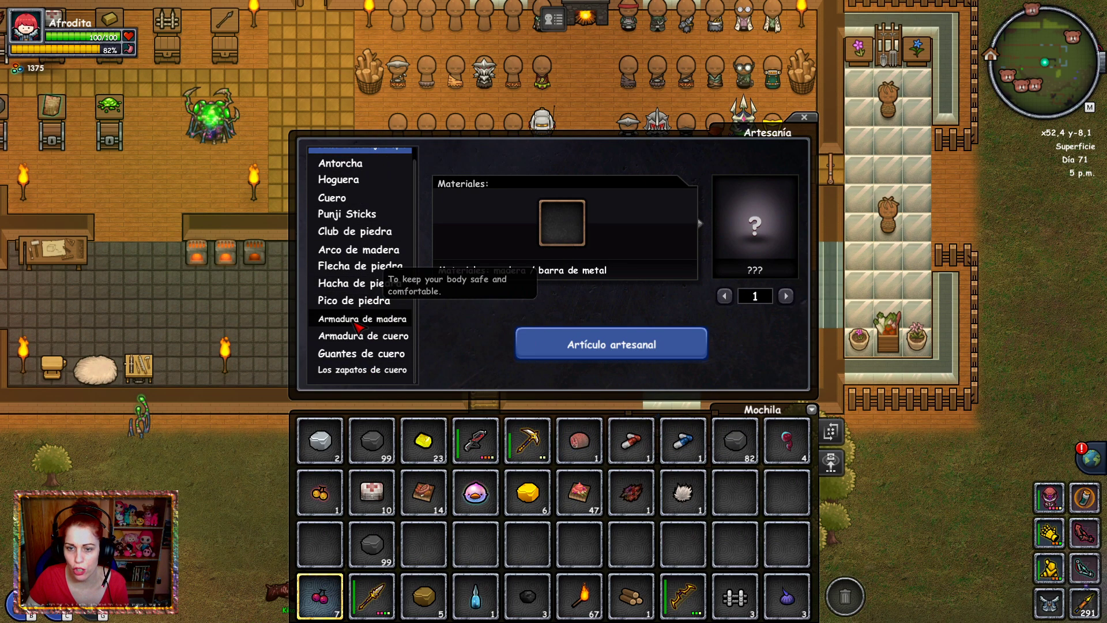
click(362, 282)
click(358, 231)
click(354, 198)
click(369, 213)
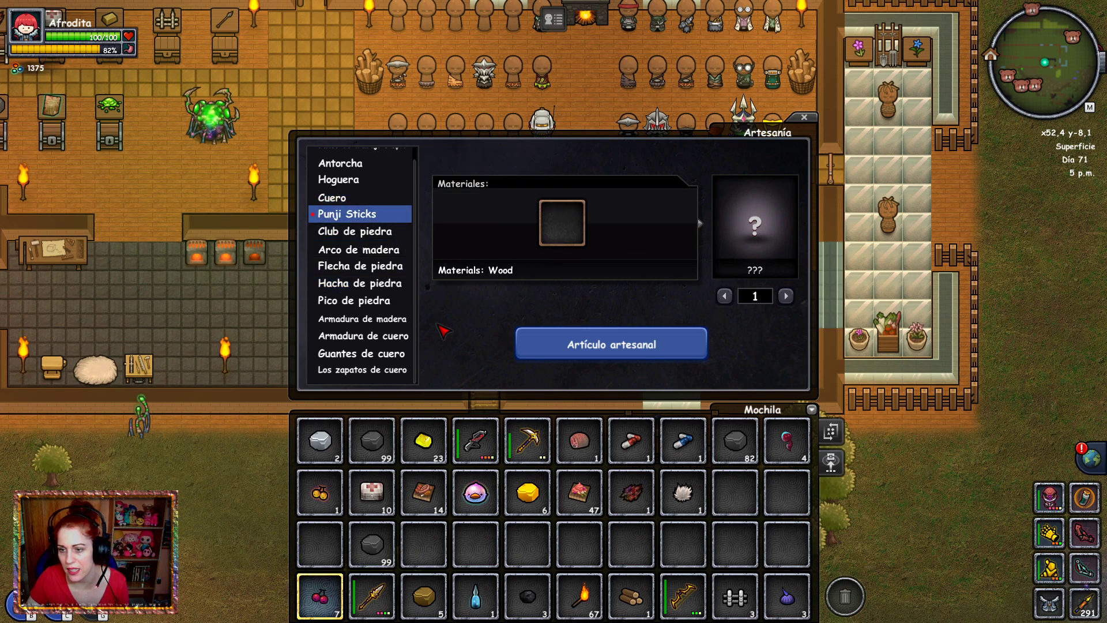
mouse_move(364, 213)
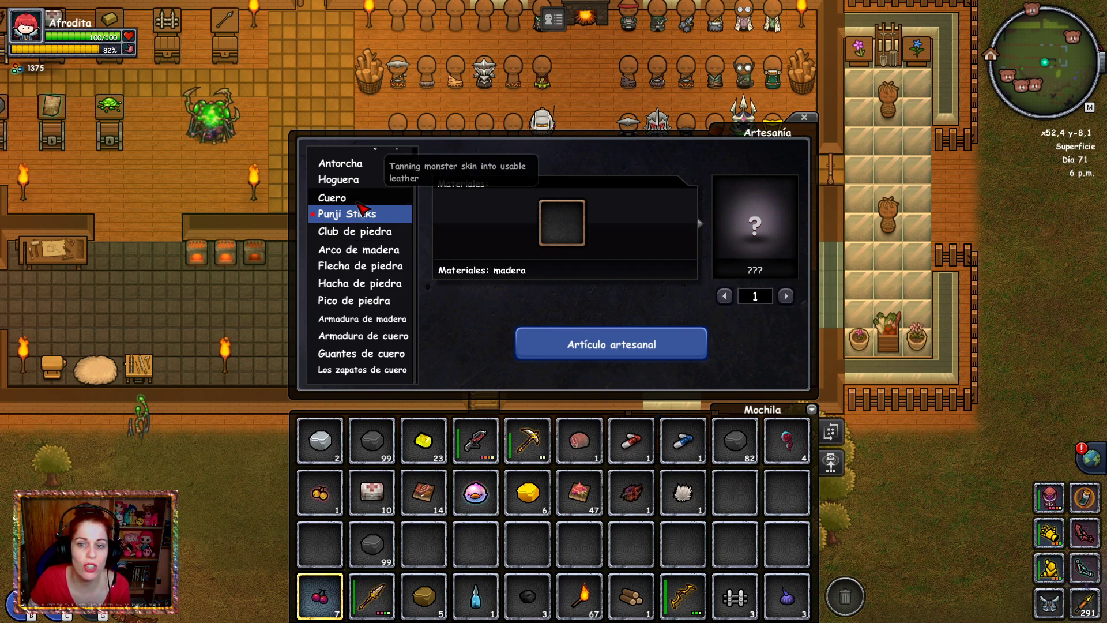
click(354, 235)
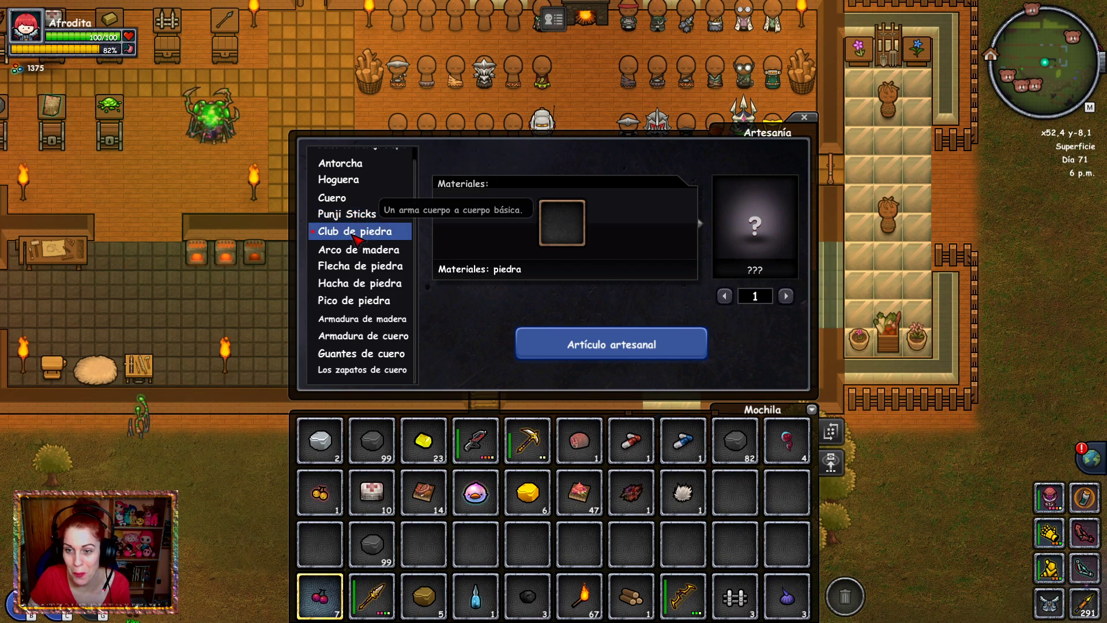
click(350, 250)
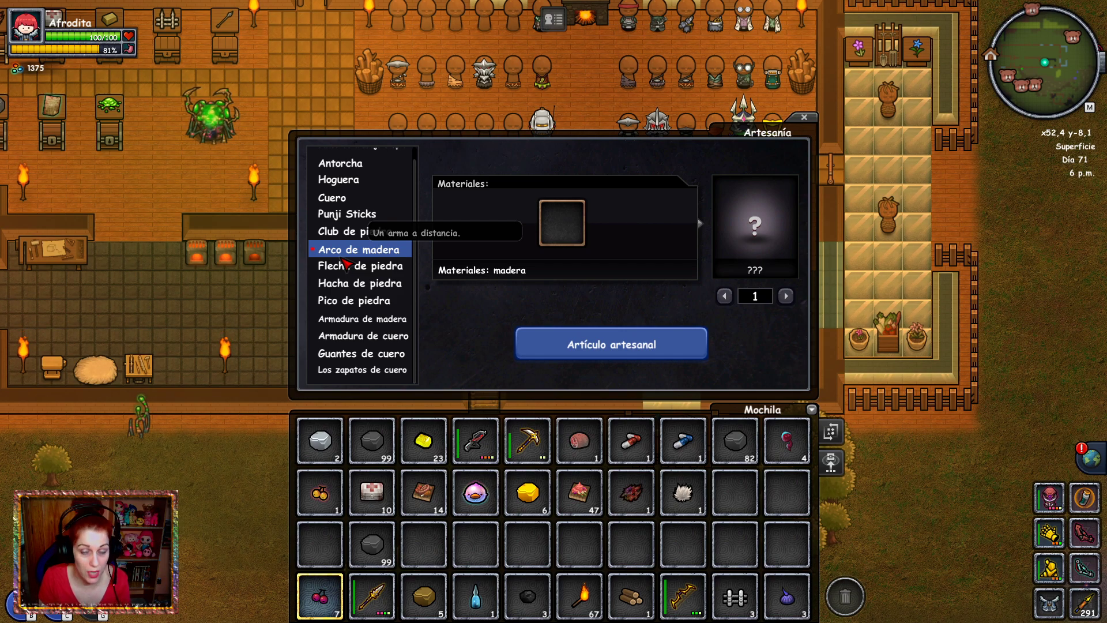
Step: Close the crafting window, save and exit Keplerth, and close the Steam window
key(Escape)
key(Escape)
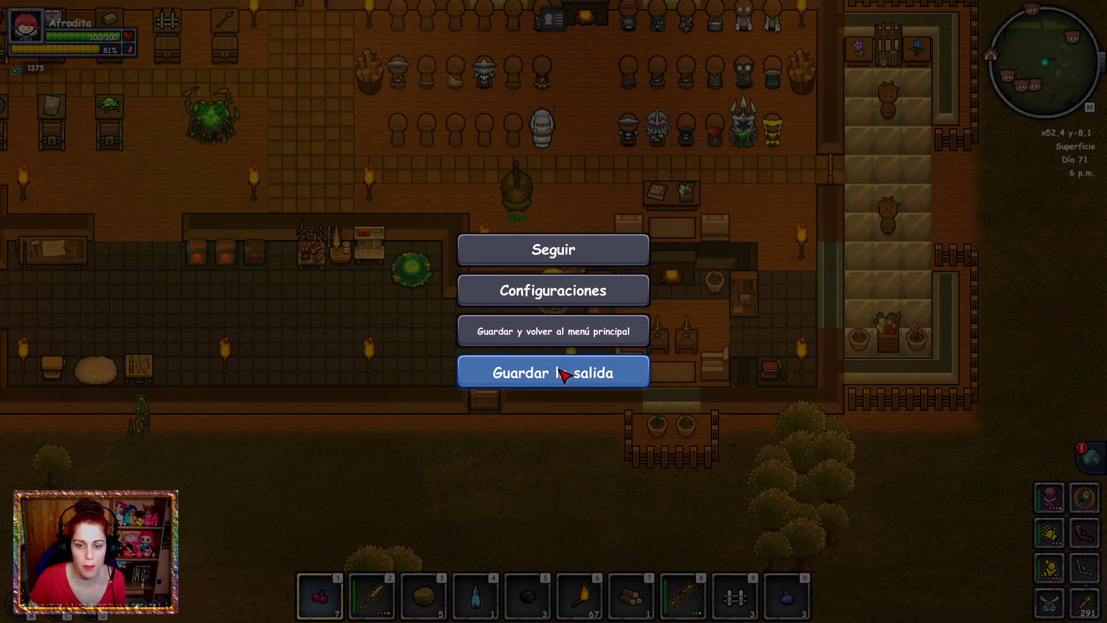
click(563, 374)
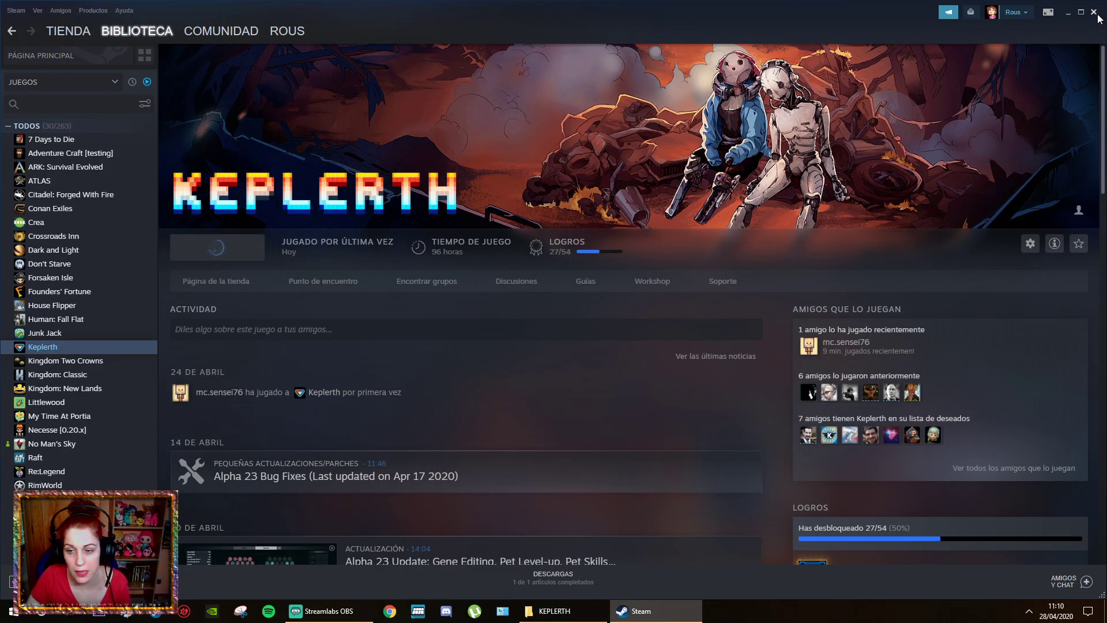
click(1093, 12)
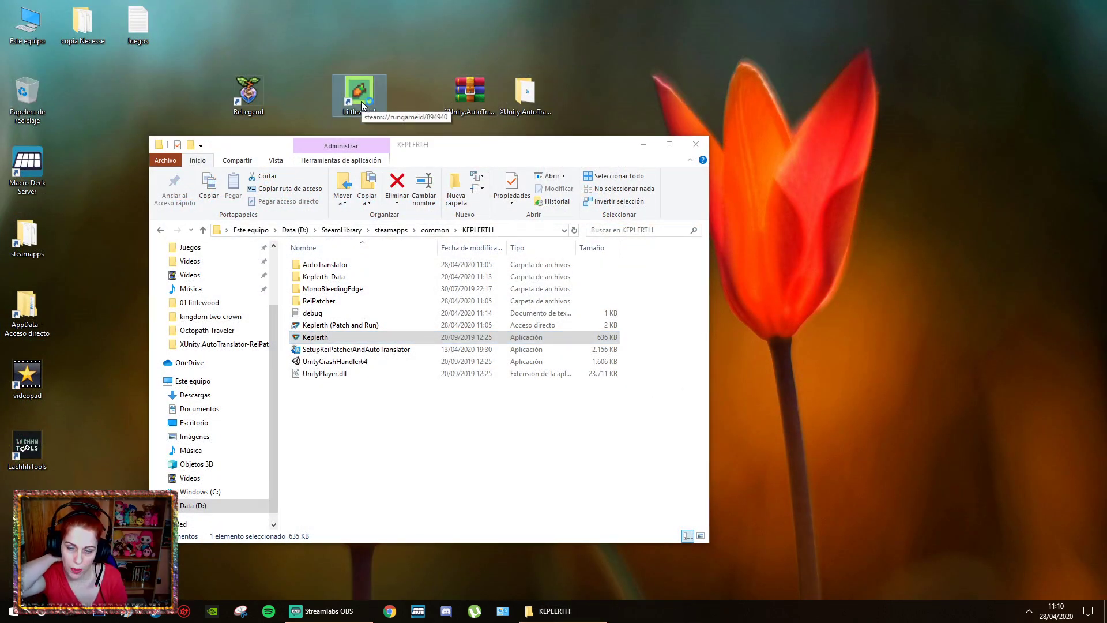
Step: Launch Littlewood from the desktop and load the Confilandia saved game
double_click(361, 101)
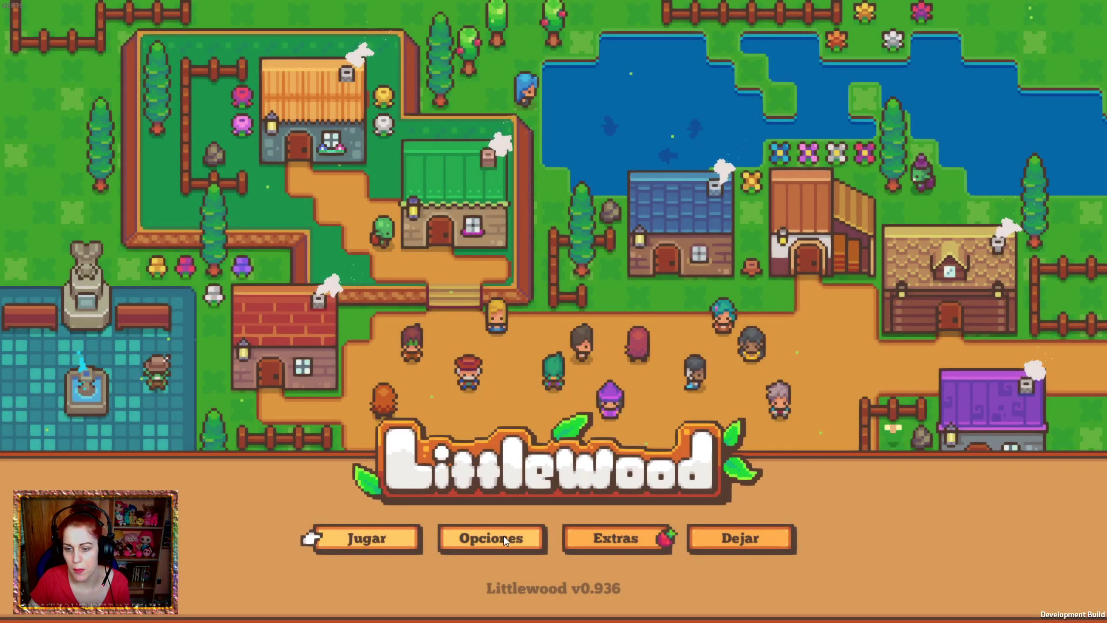
click(351, 541)
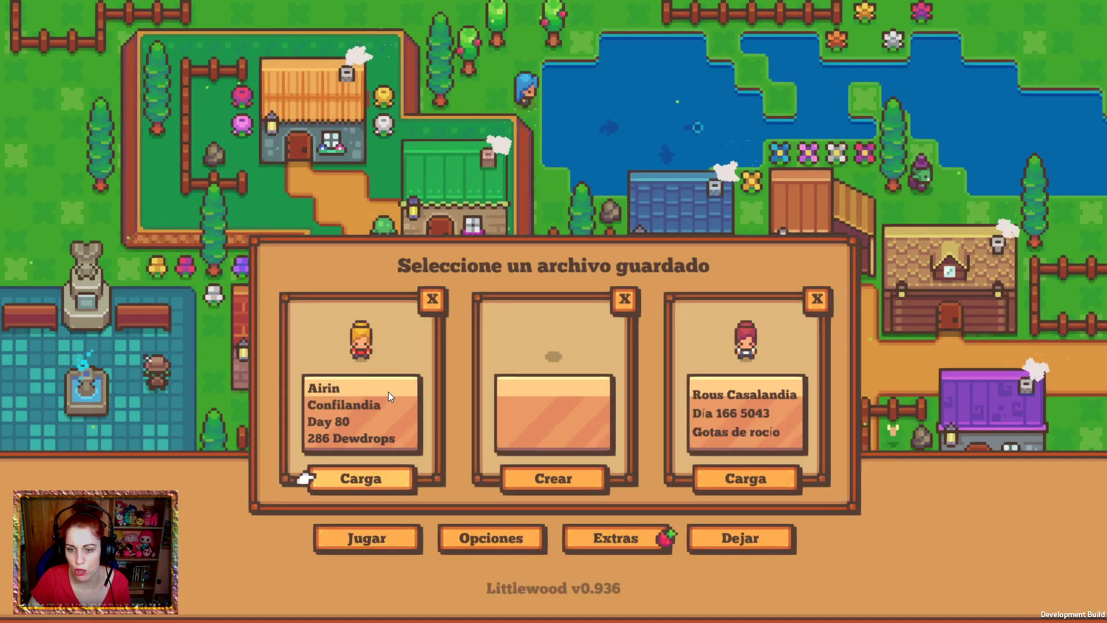
click(351, 480)
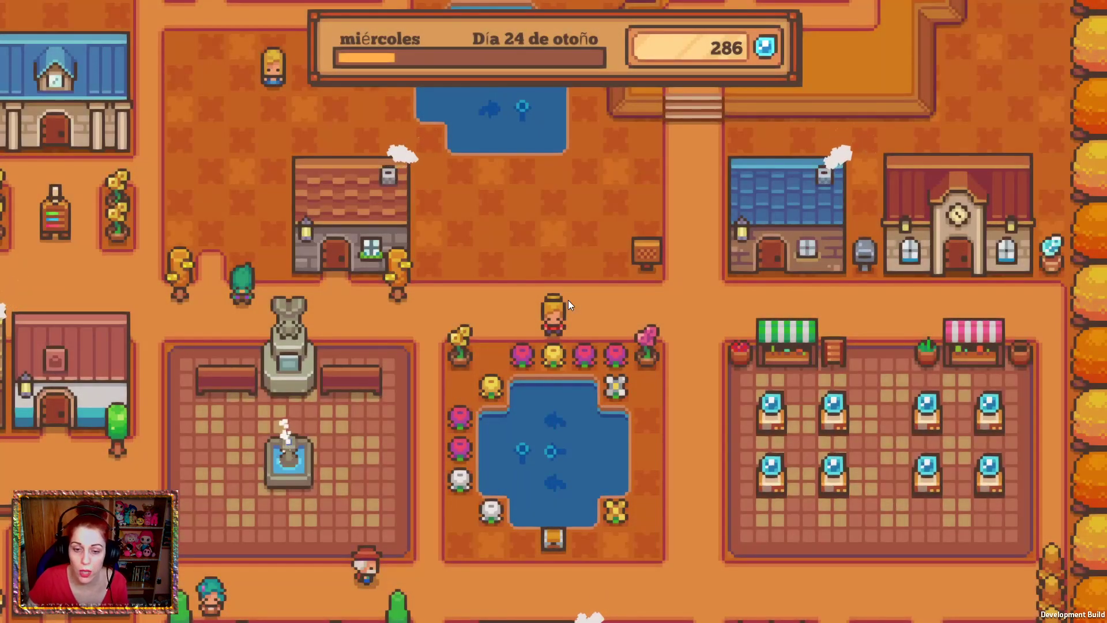
Step: Walk the character through town to Bubsy, talk to him and read through his dialogue to check the translation
key(a)
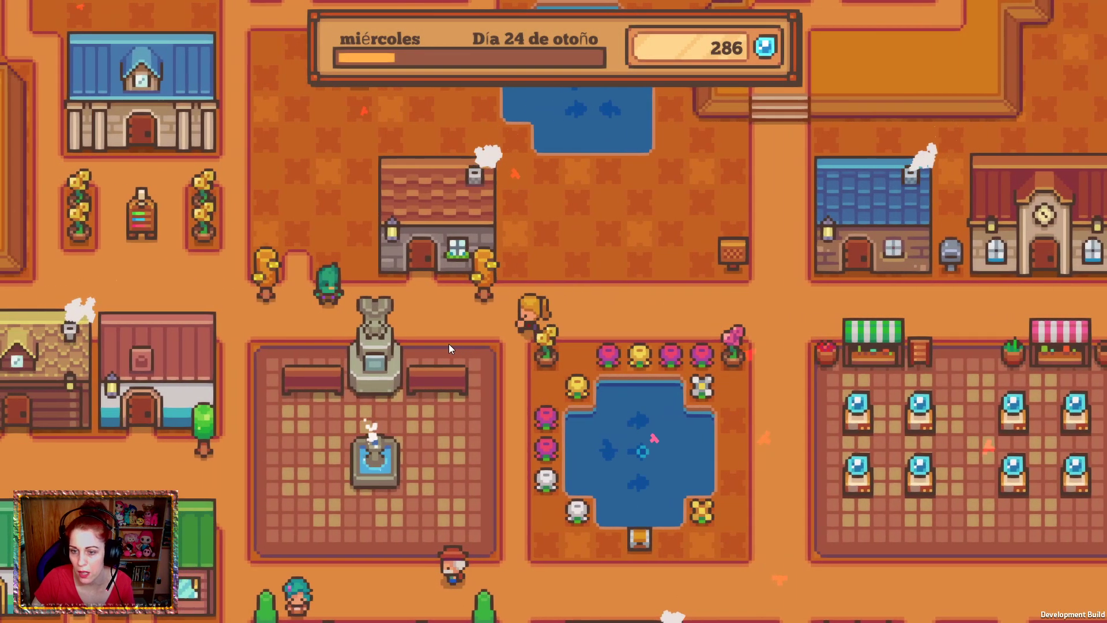
key(a)
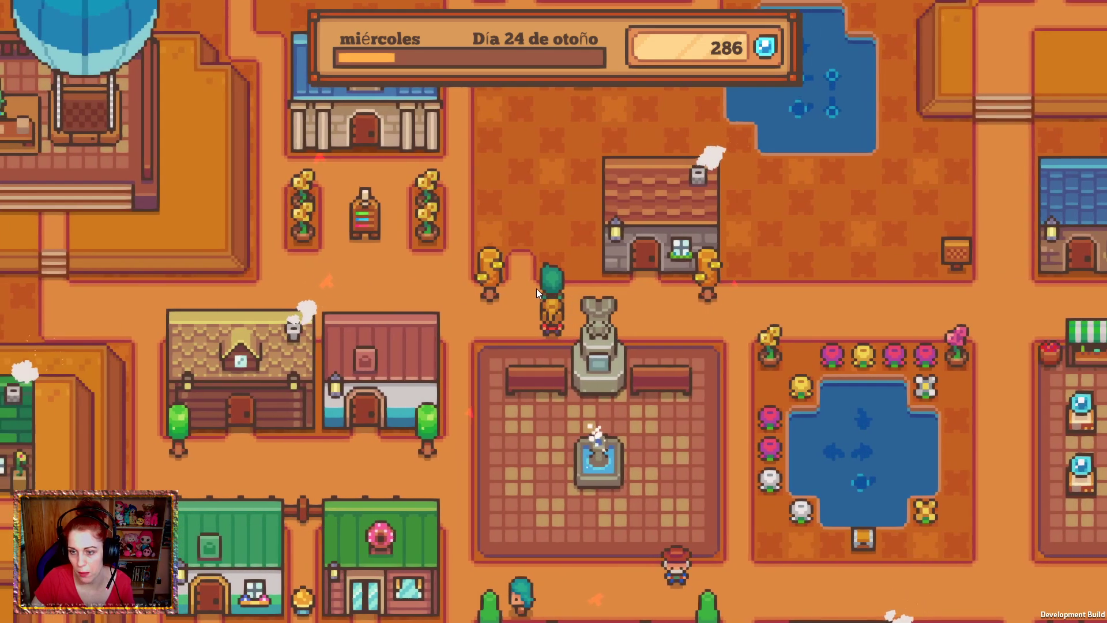
click(551, 289)
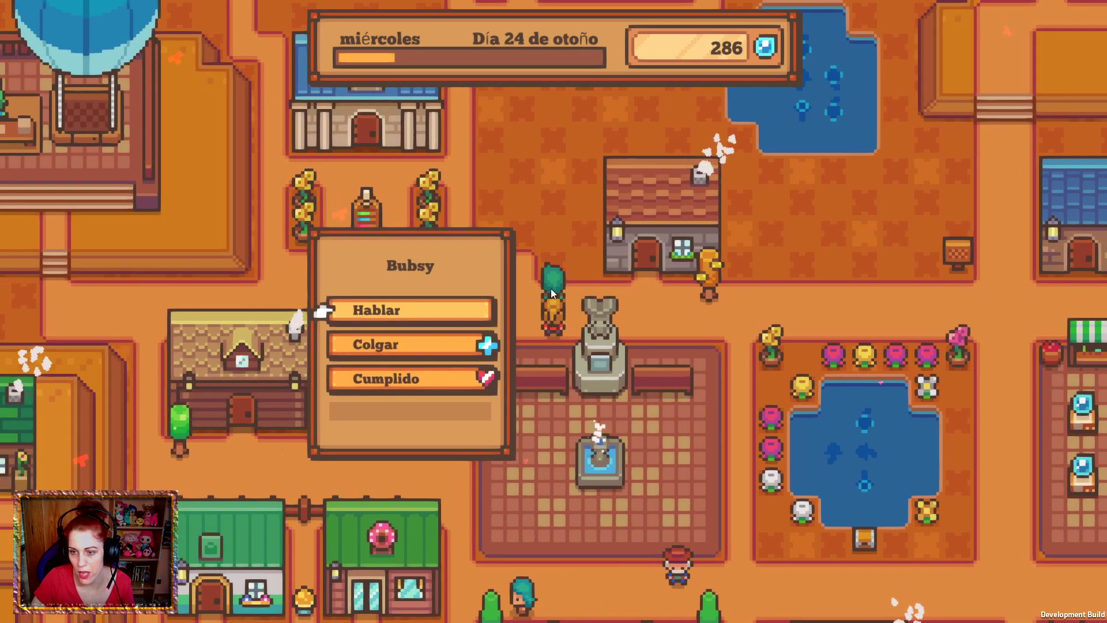
click(393, 313)
click(518, 479)
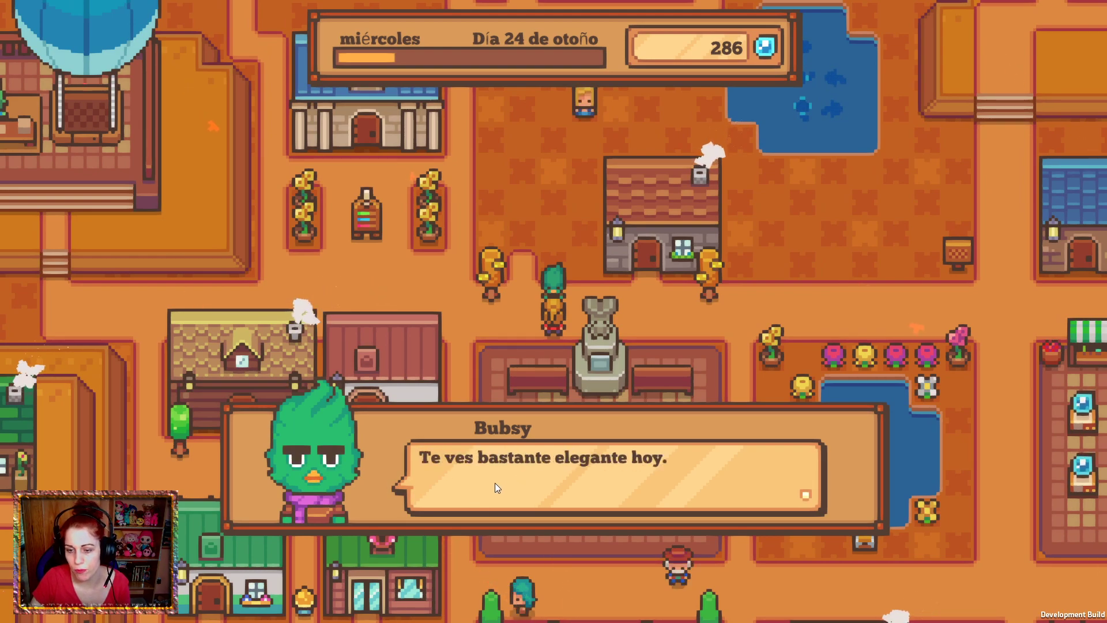
click(545, 480)
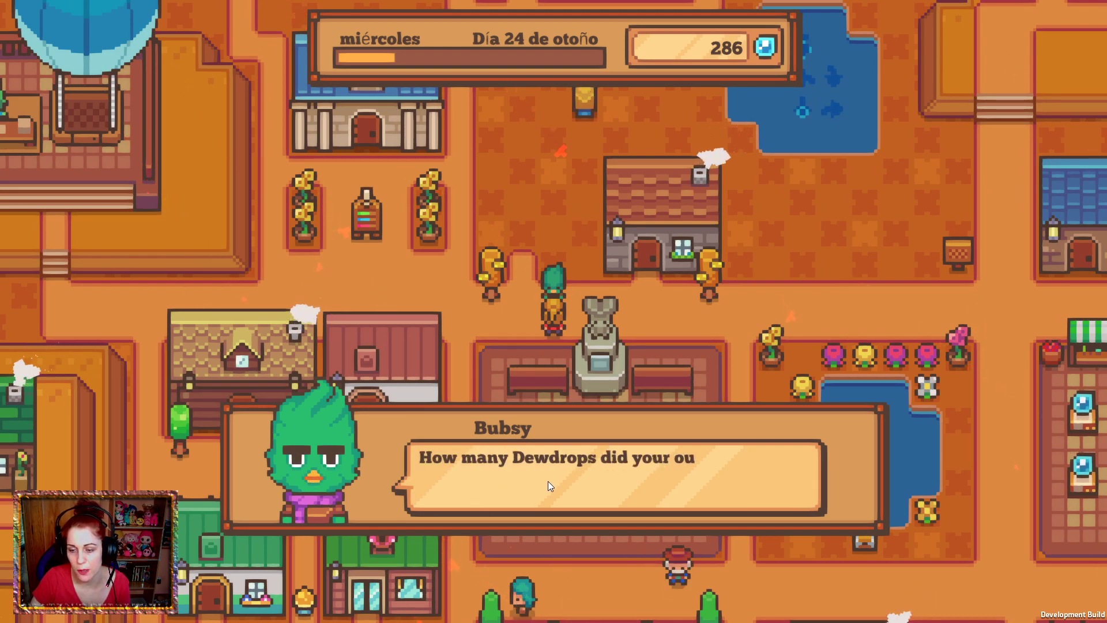
click(597, 481)
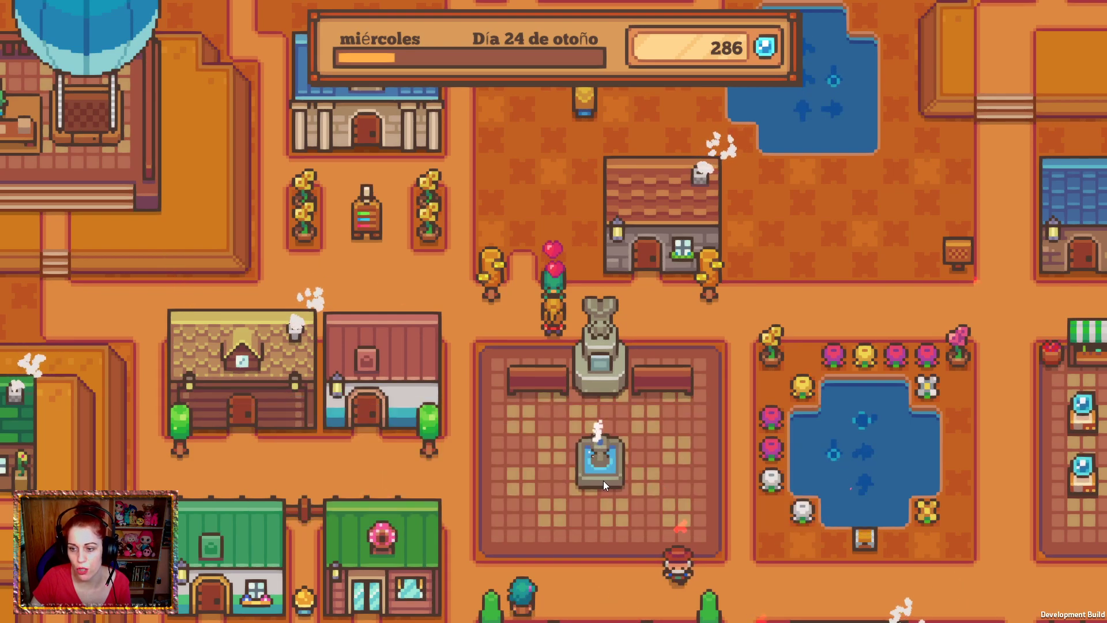
Step: Talk to Bubsy a second time and check how his next dialogue line is translated
click(557, 284)
click(369, 310)
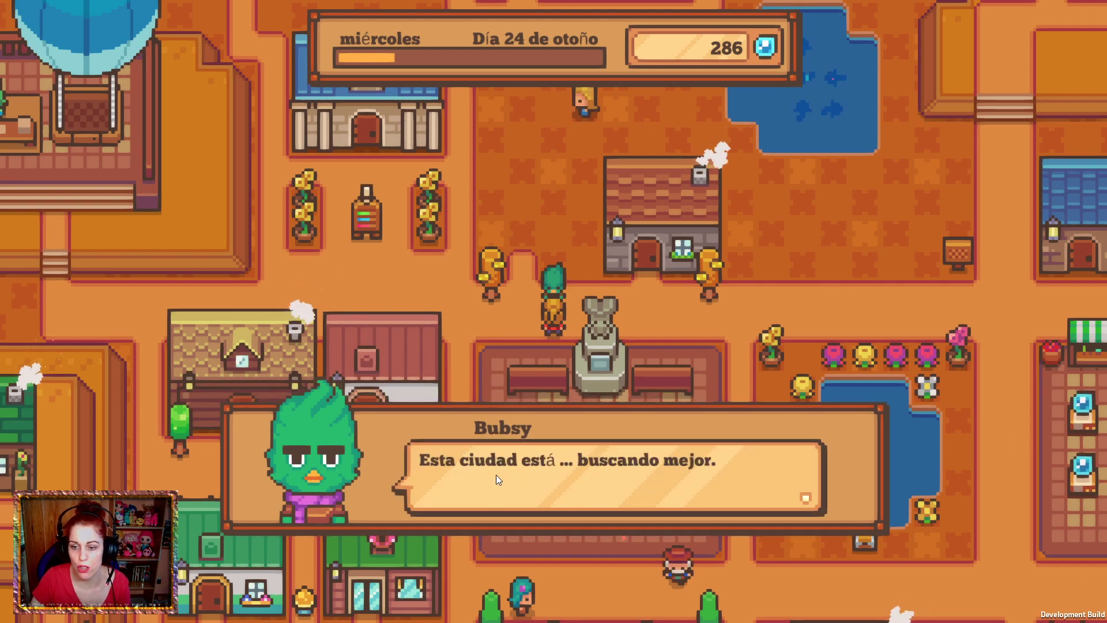
click(558, 483)
Step: Save and quit Littlewood to the desktop, and close the KEPLERTH folder window
click(563, 310)
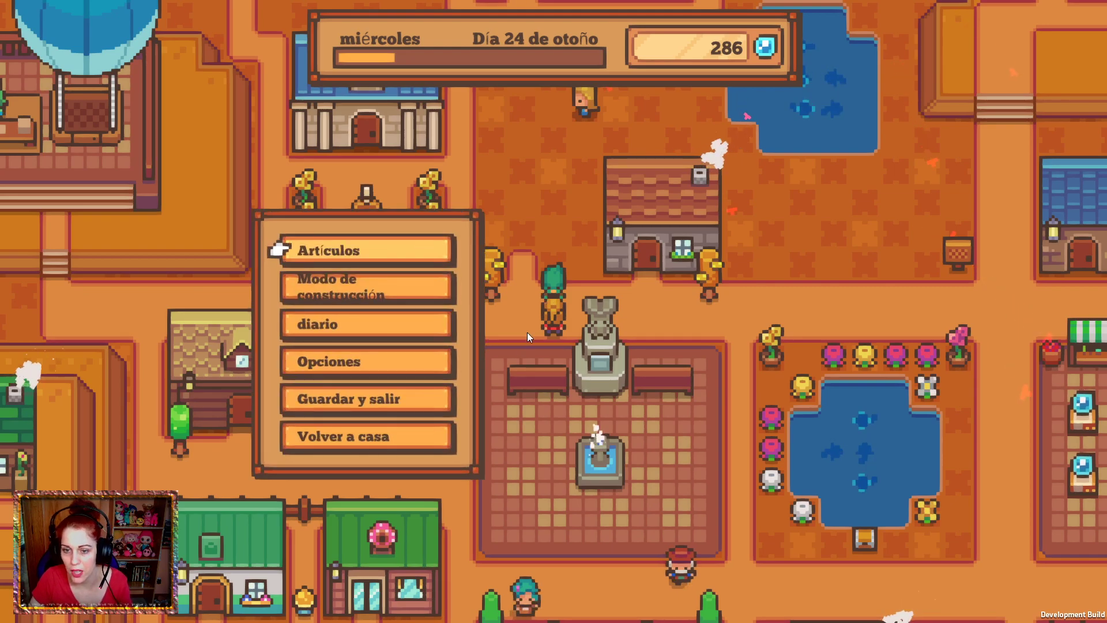
click(348, 400)
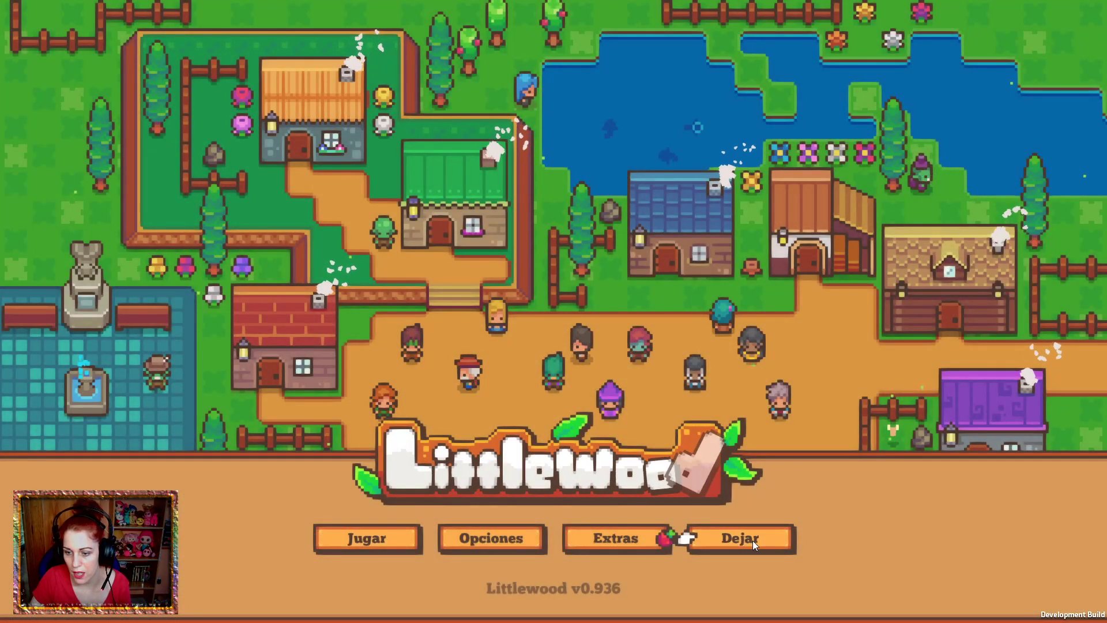
click(752, 539)
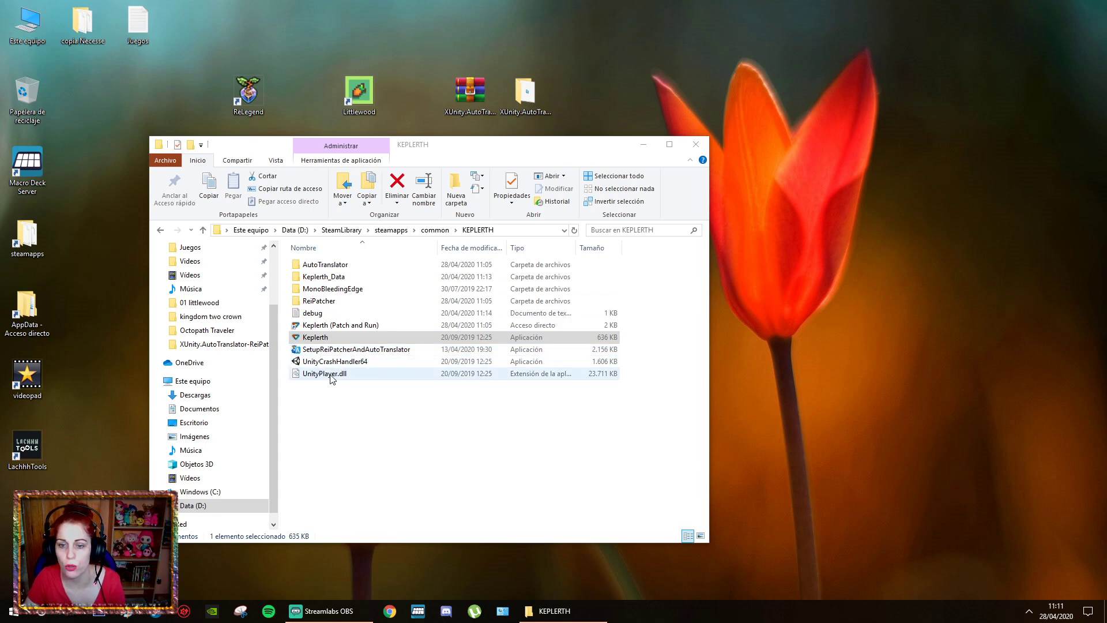
click(350, 374)
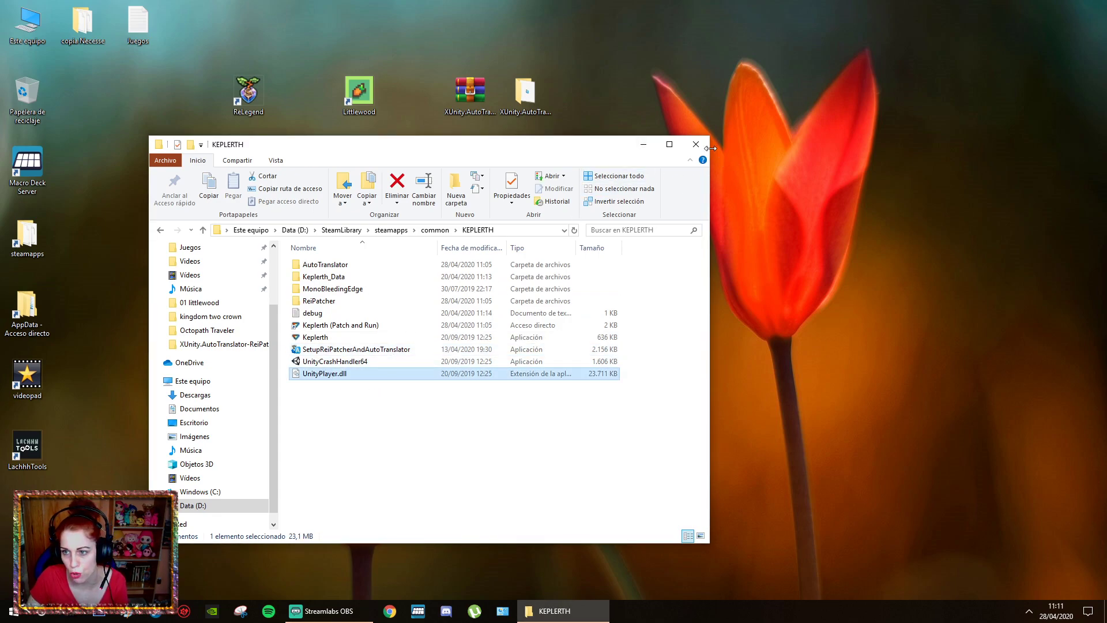
click(700, 143)
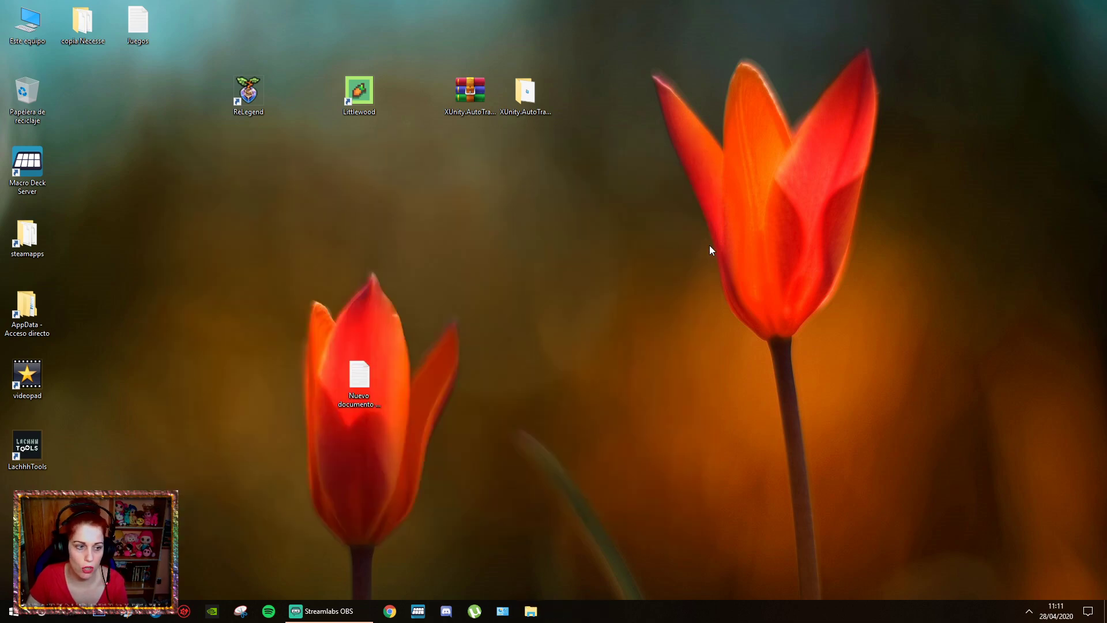